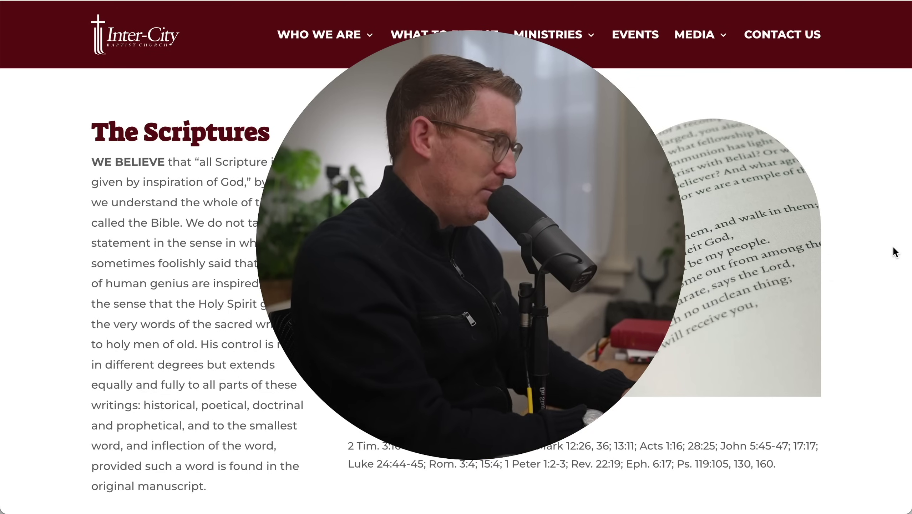
Switch from the church's Scriptures page to the blank new Drafts draft and back
key(super+Tab)
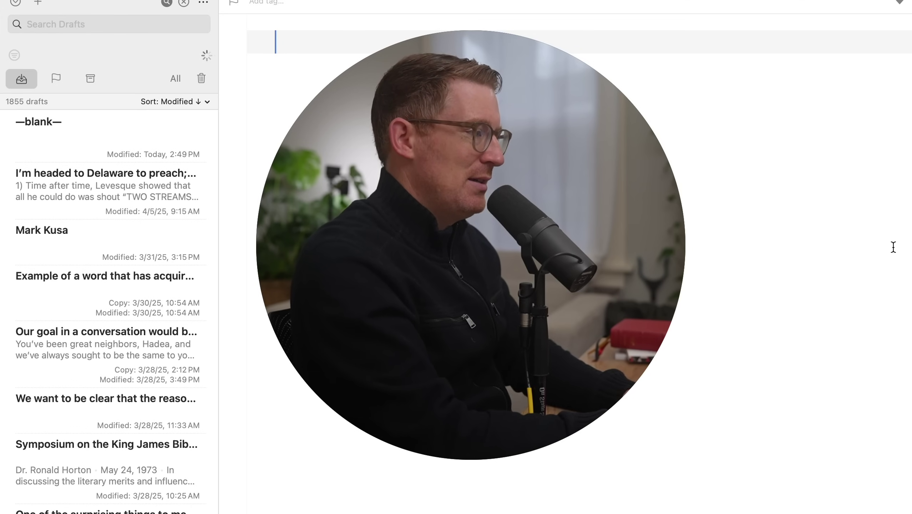
key(super+Tab)
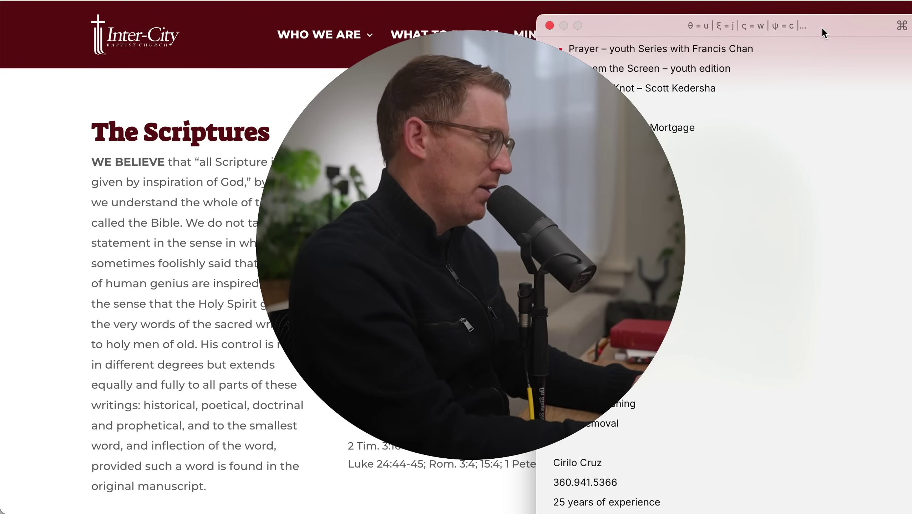
Dismiss the notes panel and move over to the Ulysses window
click(834, 14)
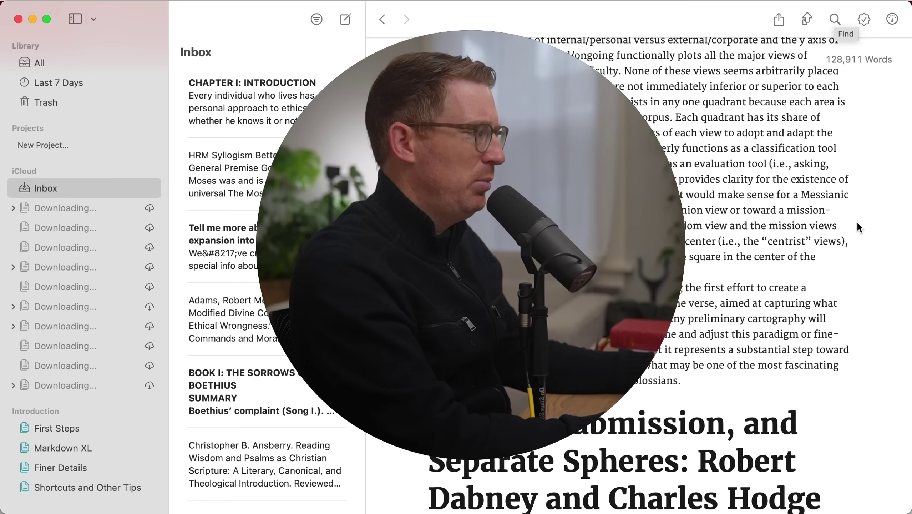
drag(550, 128, 331, 208)
Bring Ulysses forward and hide, then restore, the library and sheet list
drag(437, 53, 177, 375)
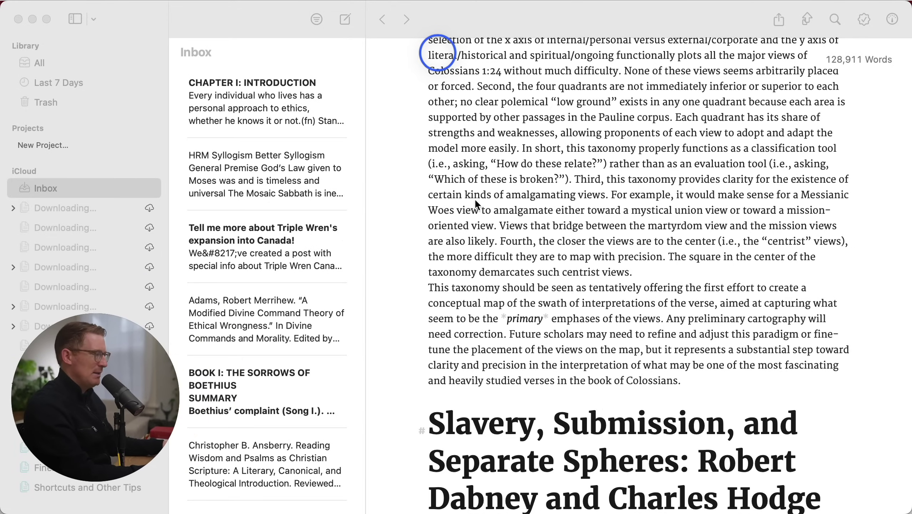
click(476, 201)
key(super+n)
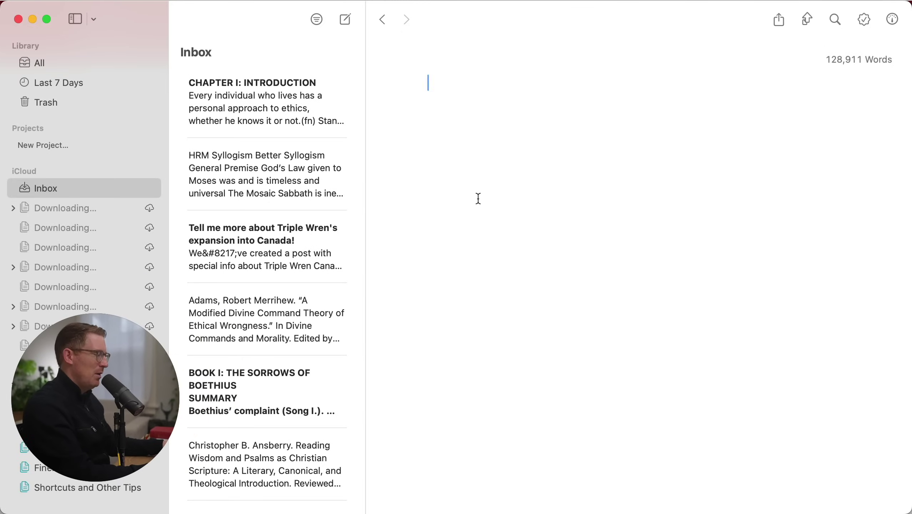
key(cmd+3)
key(cmd+1)
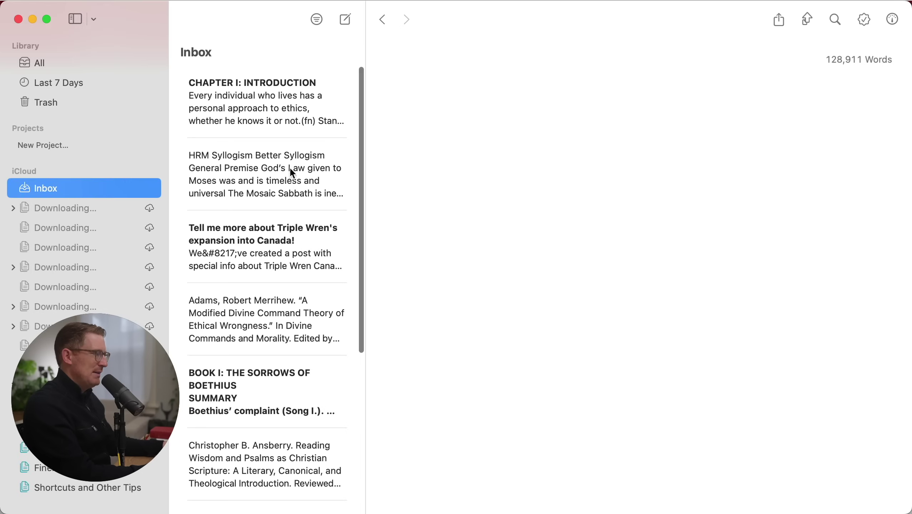
Open the 'Editorial: A Case for the Seminary Today' sheet from the Inbox list
scroll(261, 288, down, 3)
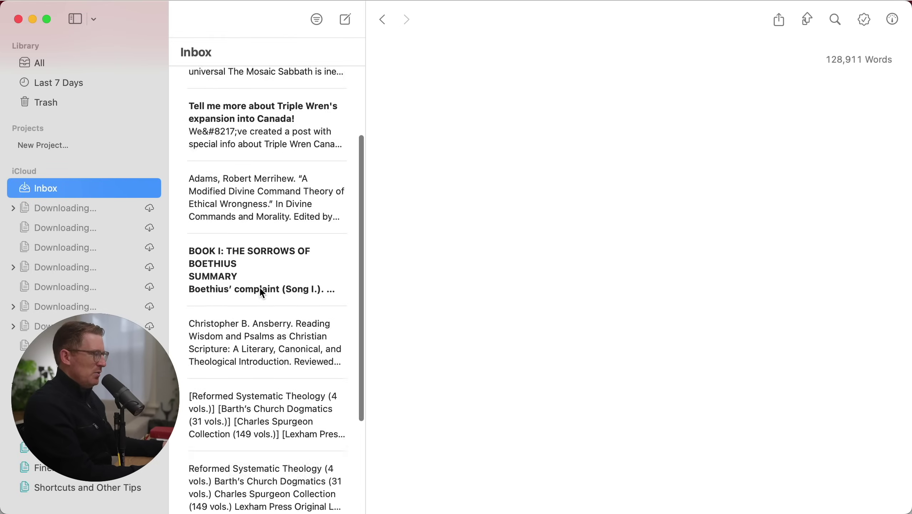
scroll(263, 294, down, 4)
click(284, 454)
key(Up)
click(291, 439)
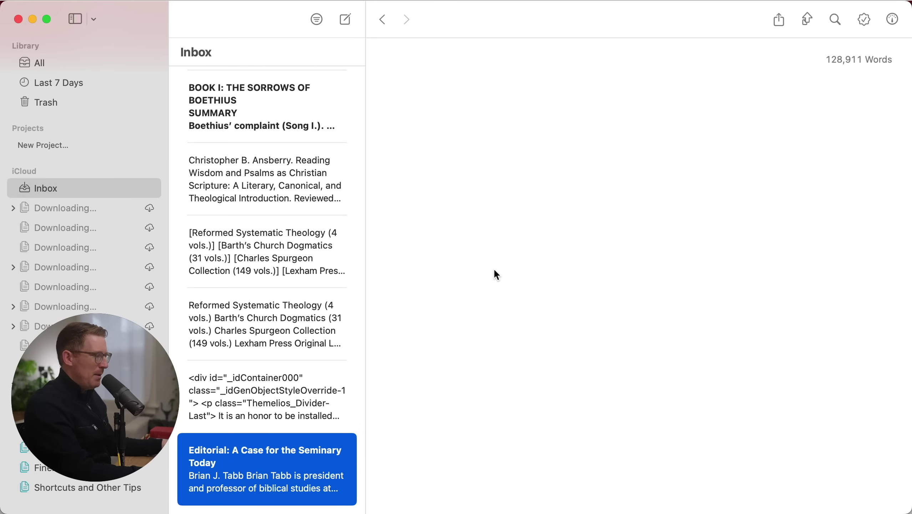
scroll(495, 274, down, 5)
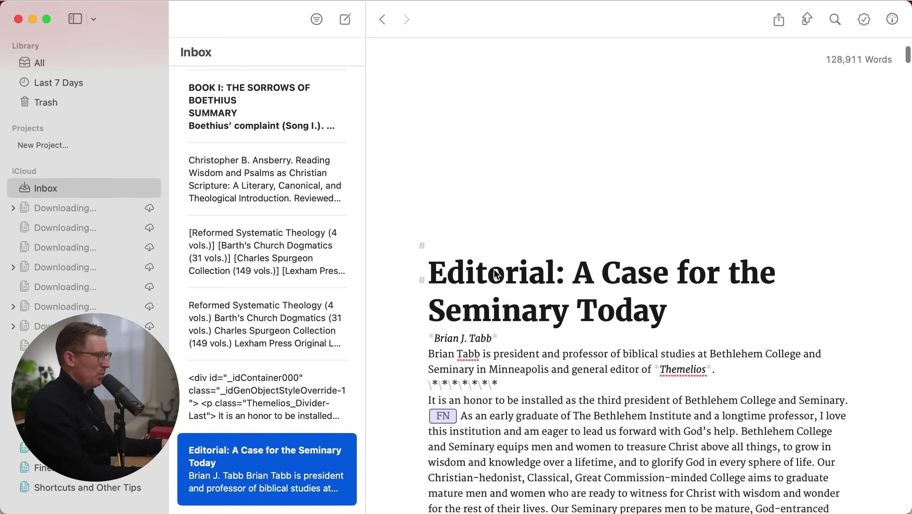
scroll(496, 274, down, 3)
click(496, 275)
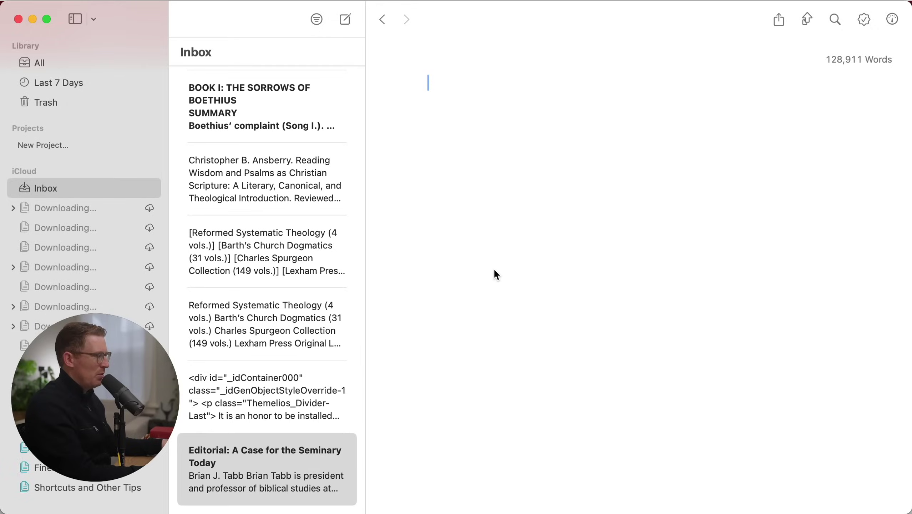
Switch to editor-only view and scroll down through the sheet's footnotes
key(super+3)
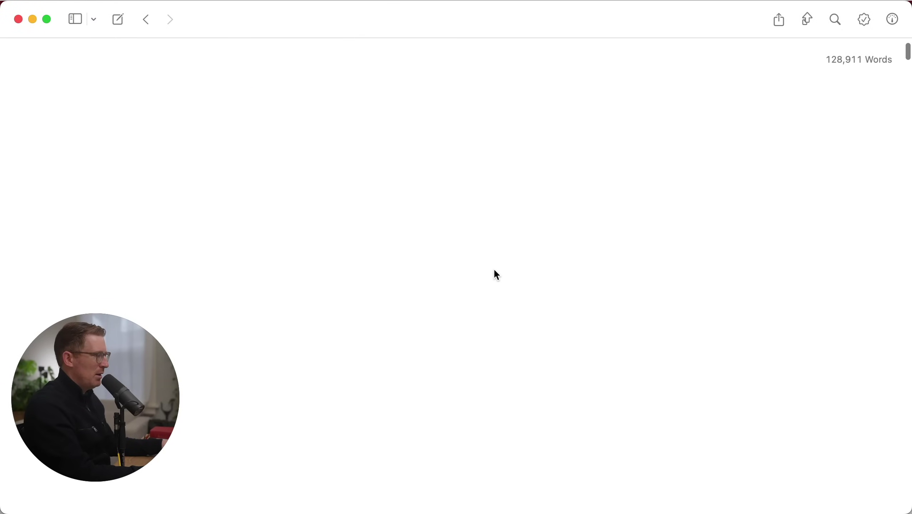
scroll(496, 274, down, 5)
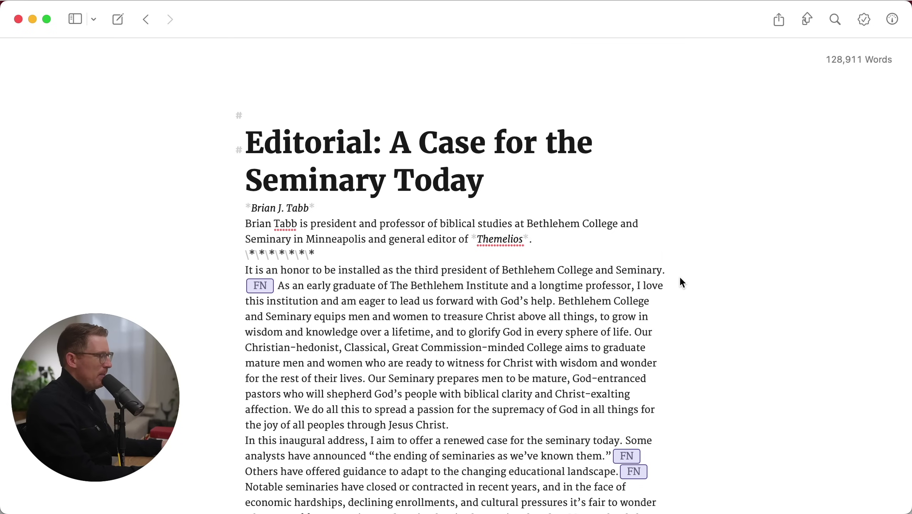
scroll(680, 284, down, 10)
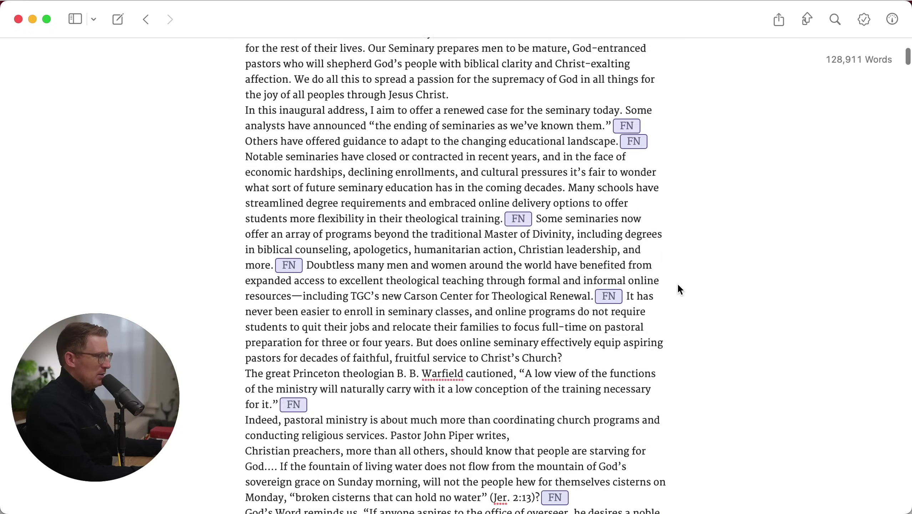
scroll(679, 287, down, 8)
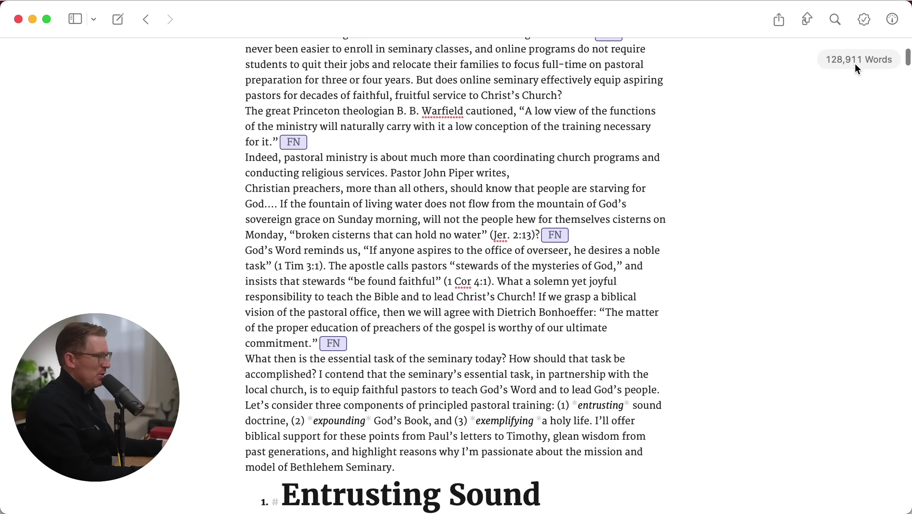
scroll(623, 296, down, 15)
scroll(623, 295, down, 20)
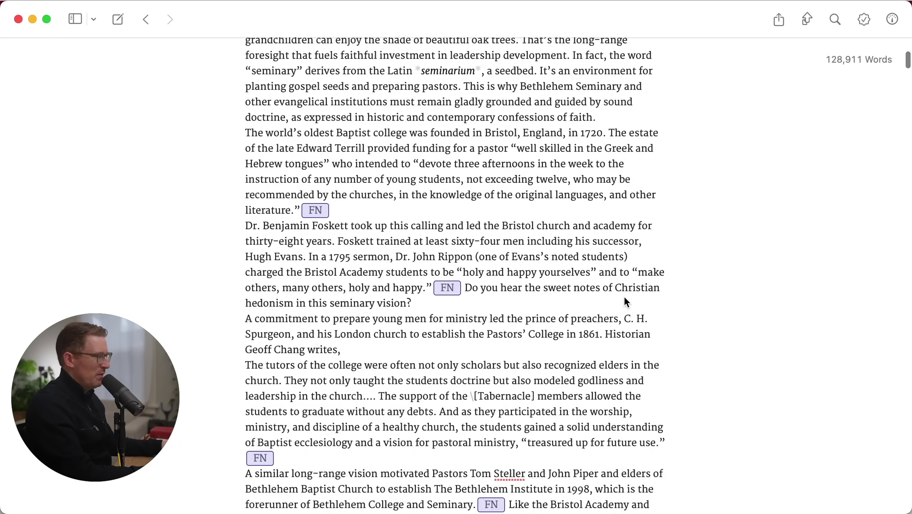
scroll(624, 295, down, 20)
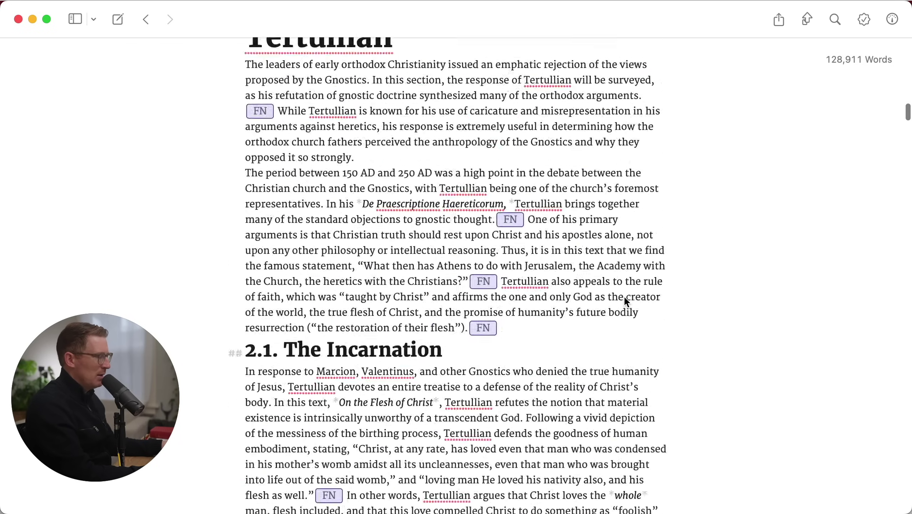
Jump to the sheet's end, then back to the top, and select the title heading
key(super+Down)
scroll(558, 268, up, 15)
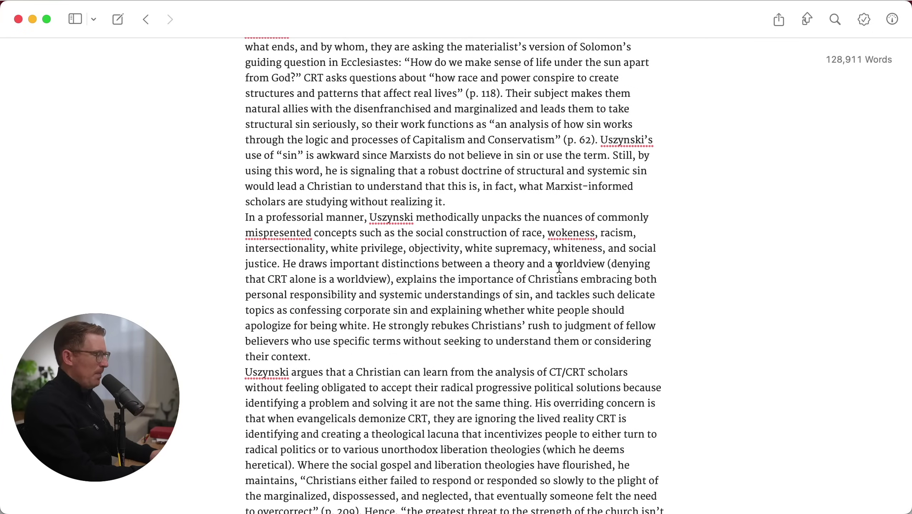
key(super+Up)
scroll(556, 268, up, 15)
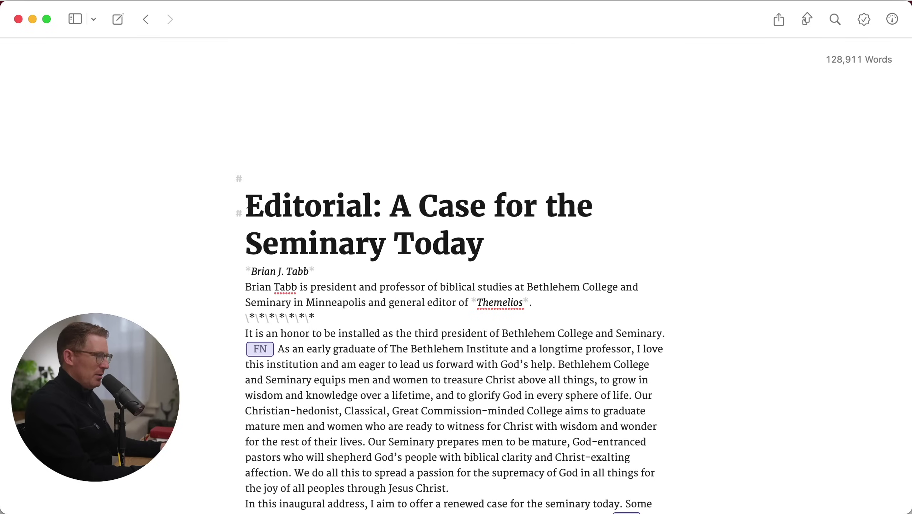
drag(254, 206, 495, 239)
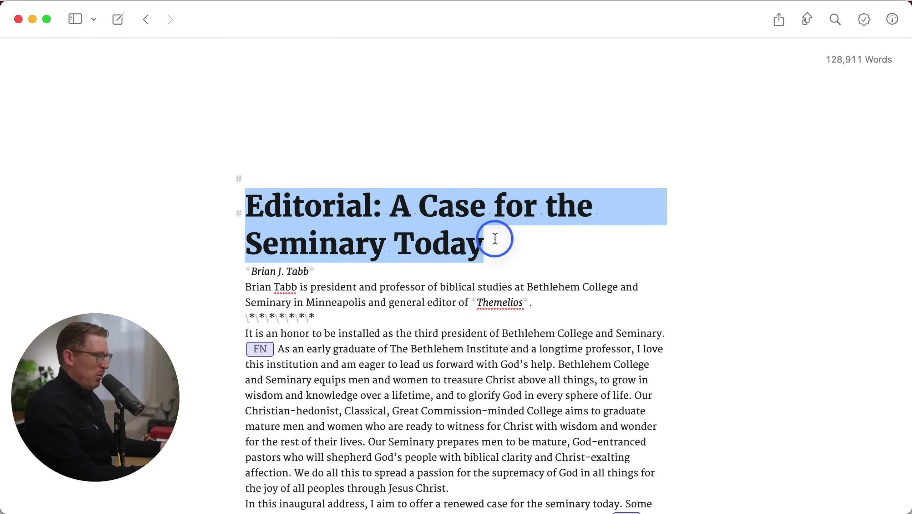
Delete the blank lines and empty # heading line sitting above the Editorial title
click(364, 304)
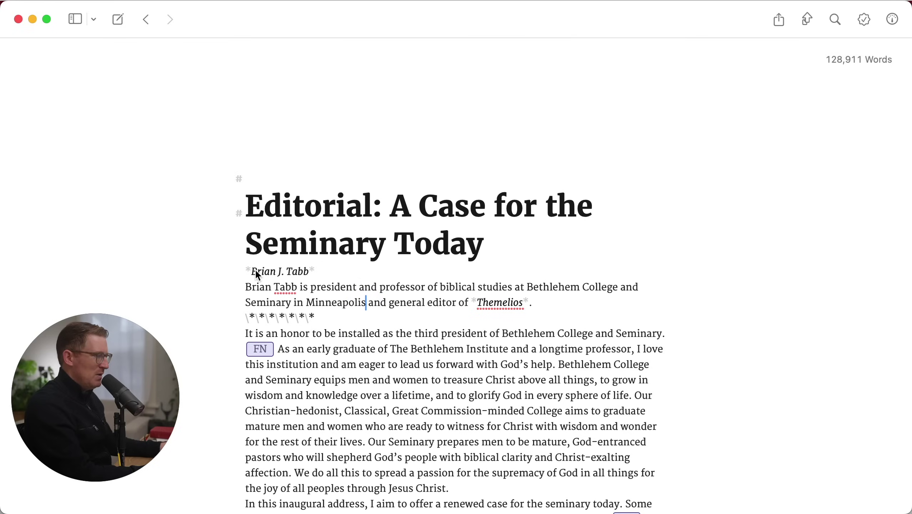
click(291, 270)
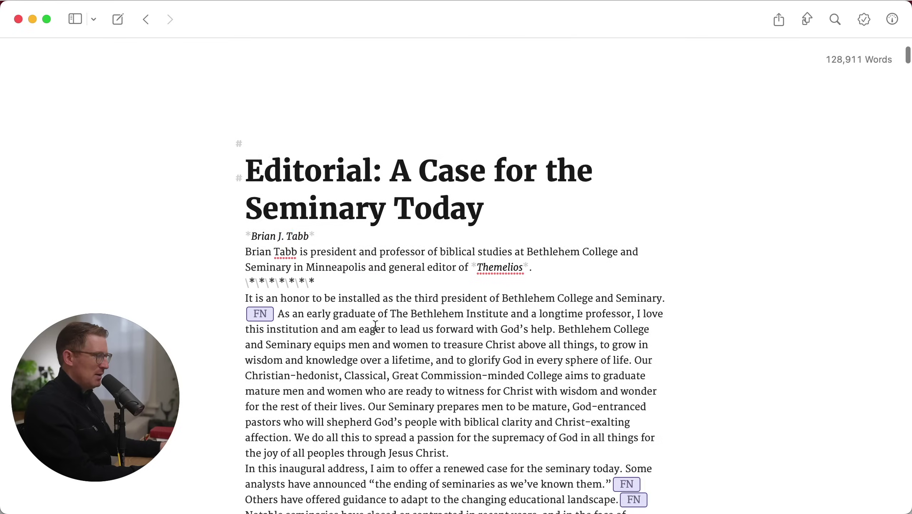
key(super+plus)
key(super+plus)
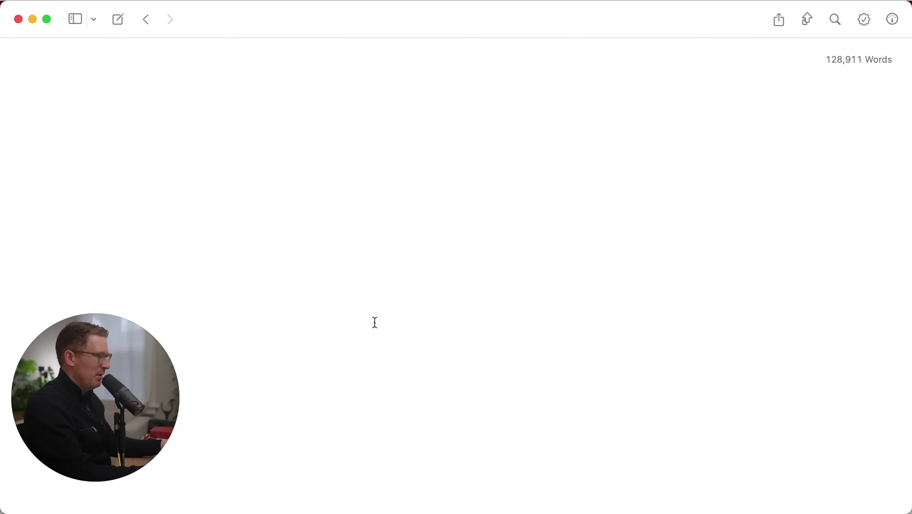
key(super+a)
click(388, 349)
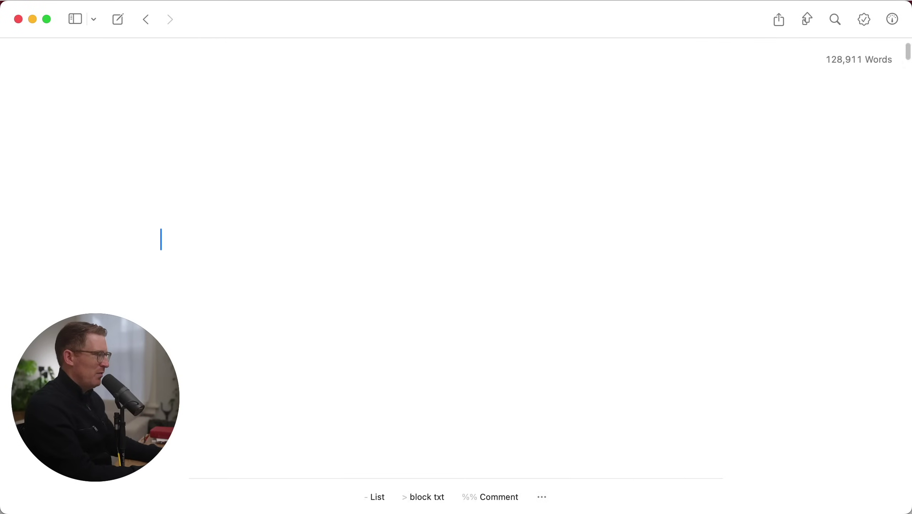
key(shift+super+Up)
key(BackSpace)
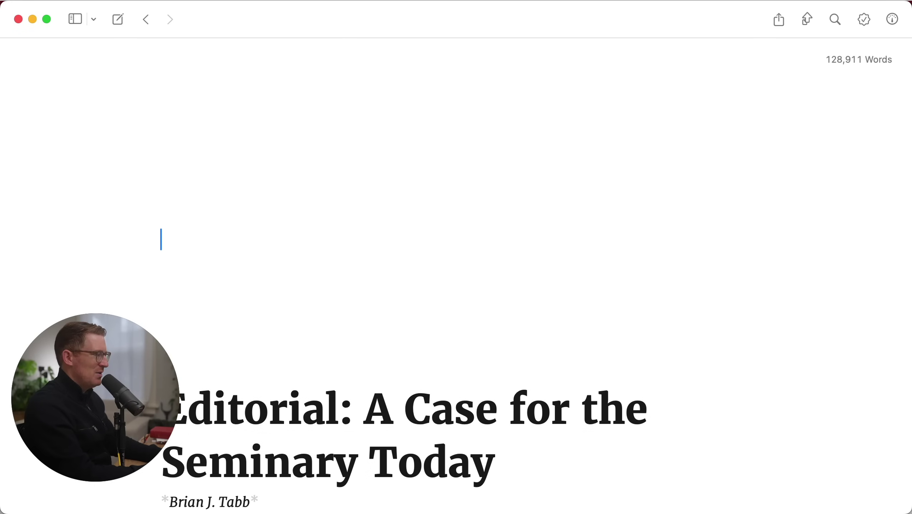
key(Delete)
key(Delete)
key(Delete)
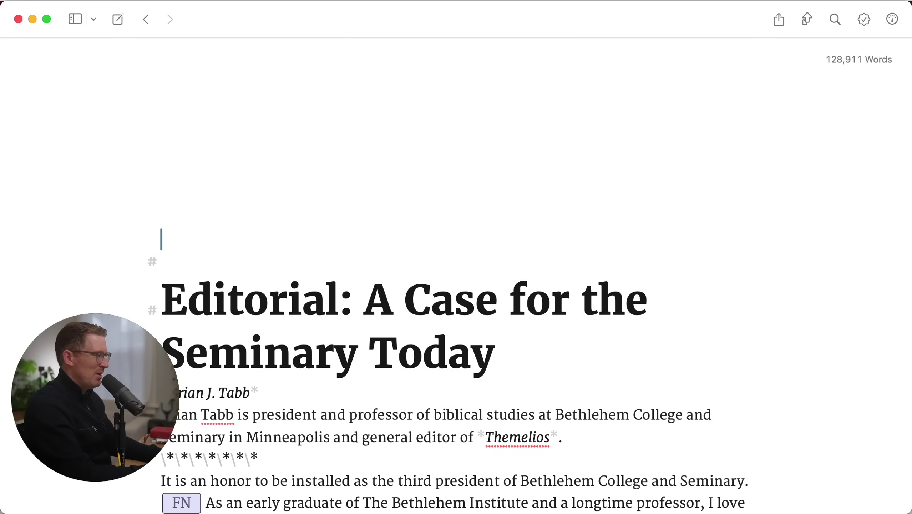
key(BackSpace)
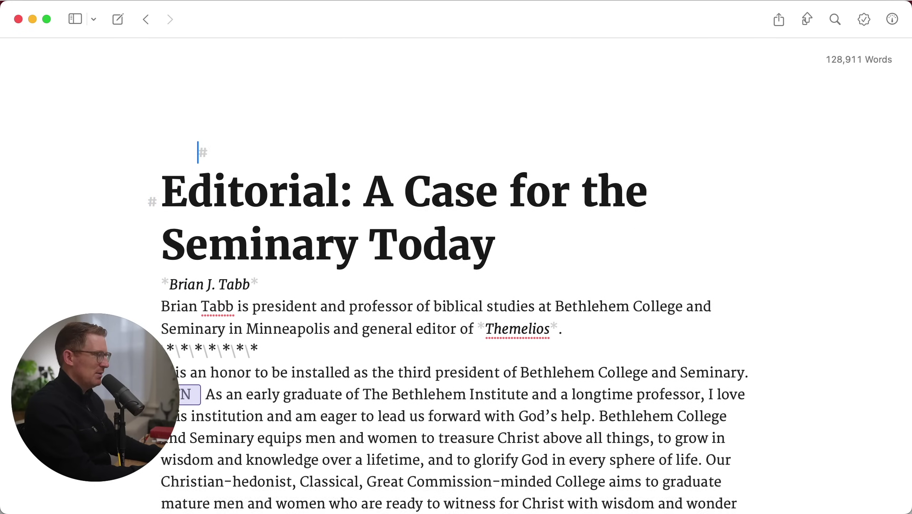
key(Delete)
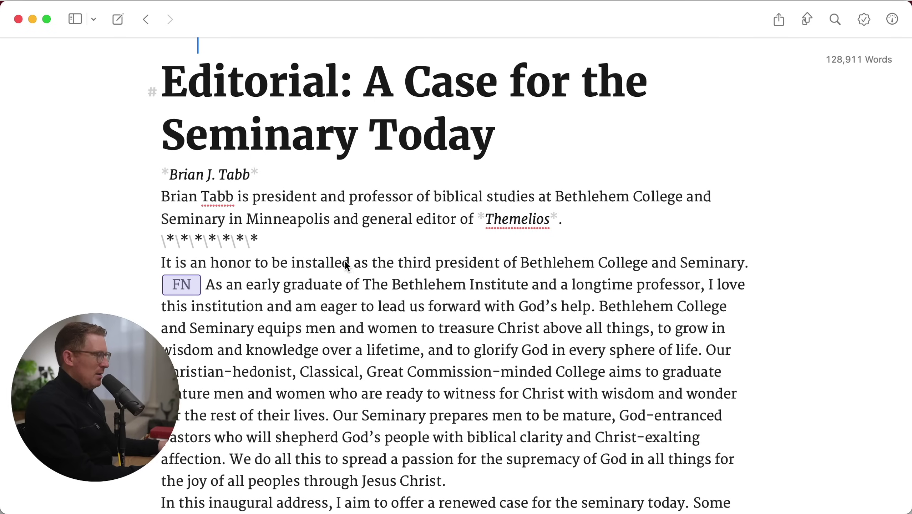
scroll(346, 266, down, 2)
click(189, 261)
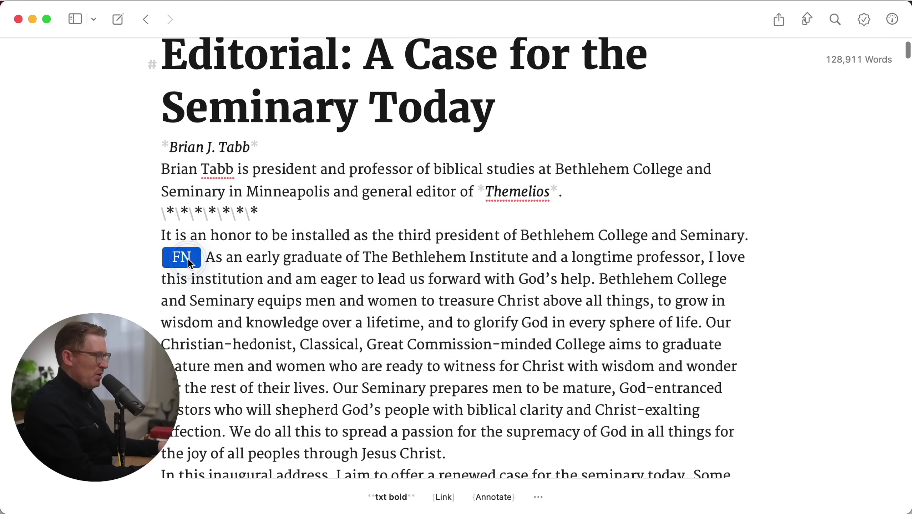
scroll(437, 316, down, 10)
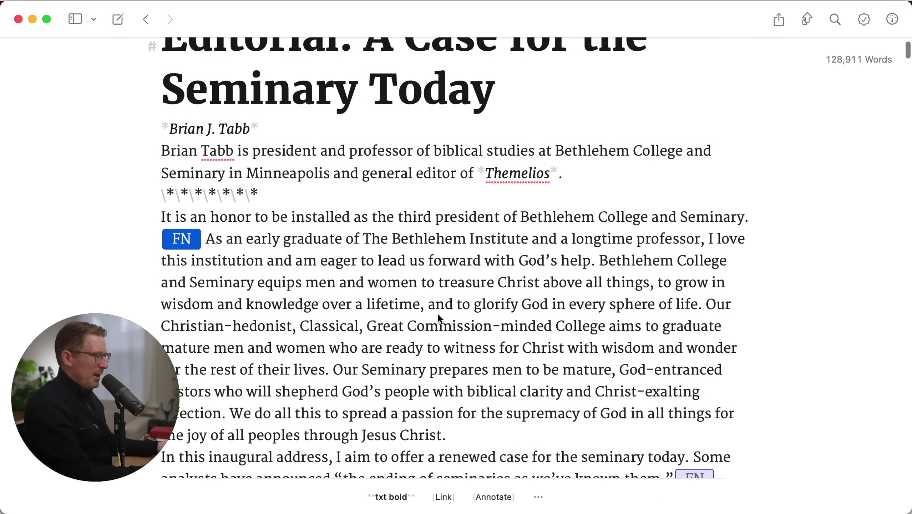
scroll(438, 315, down, 20)
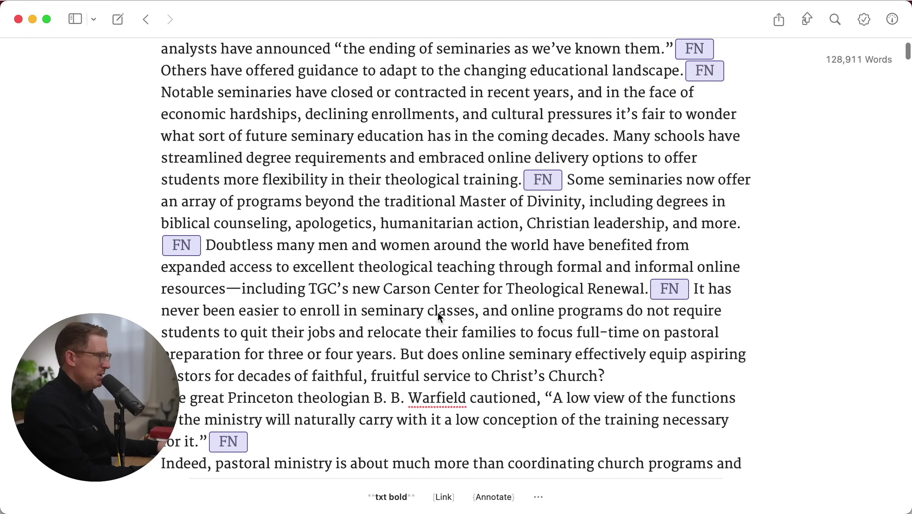
scroll(442, 316, down, 1)
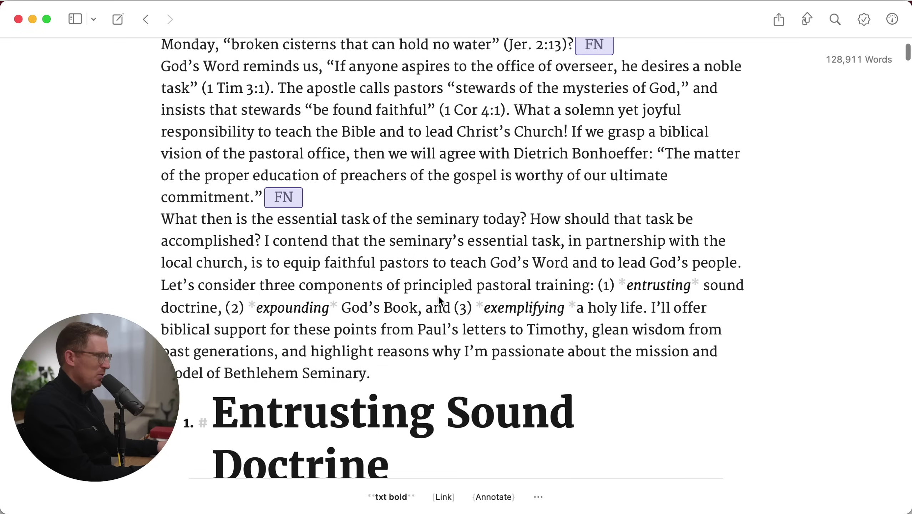
Try ** bold markup around 'seminary' and after 'be' in the essential-task paragraph
click(418, 222)
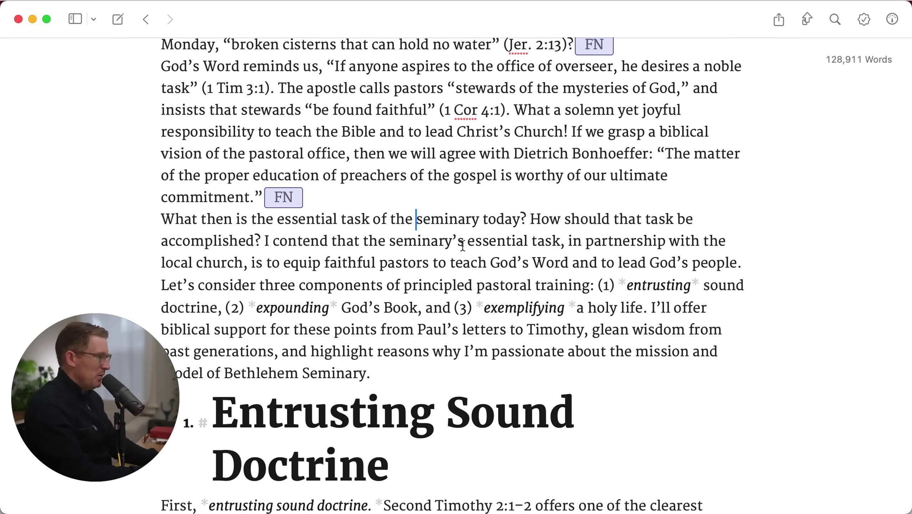
text(**)
click(497, 220)
text(**)
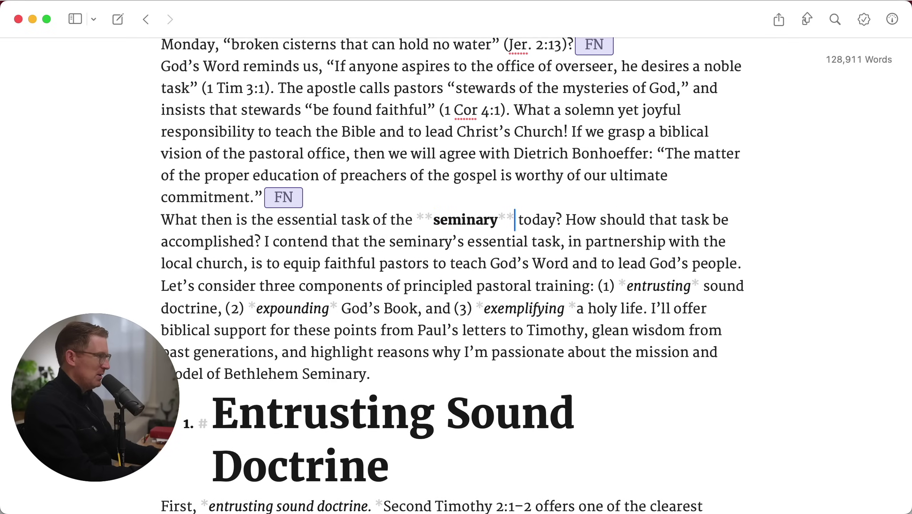
key(BackSpace)
key(BackSpace)
click(719, 220)
text(**)
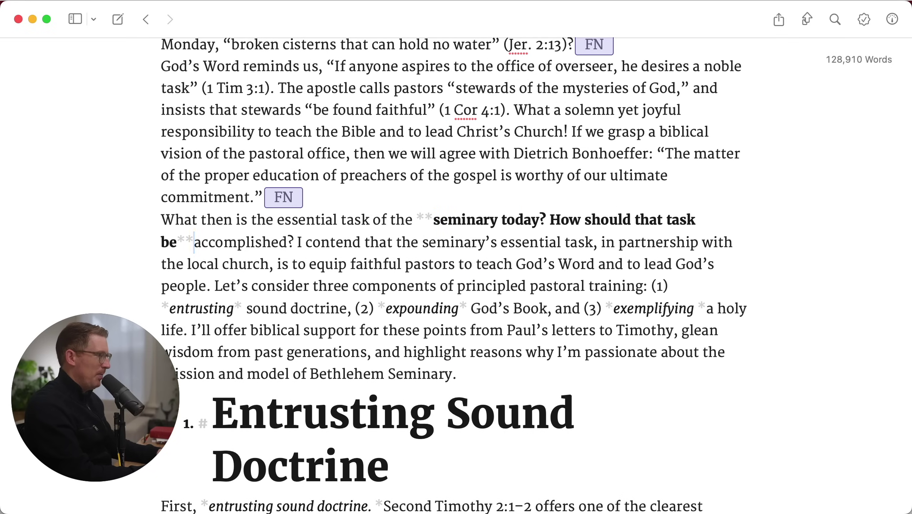
key(BackSpace)
key(BackSpace)
Swap the bold markup for single * italic markup around 'seminary today'
click(308, 197)
click(263, 197)
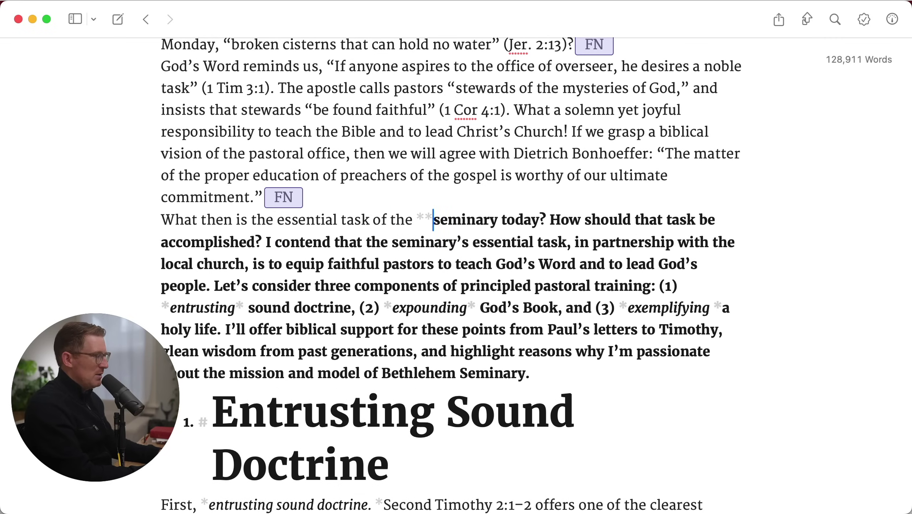
key(BackSpace)
key(BackSpace)
text(*)
click(522, 219)
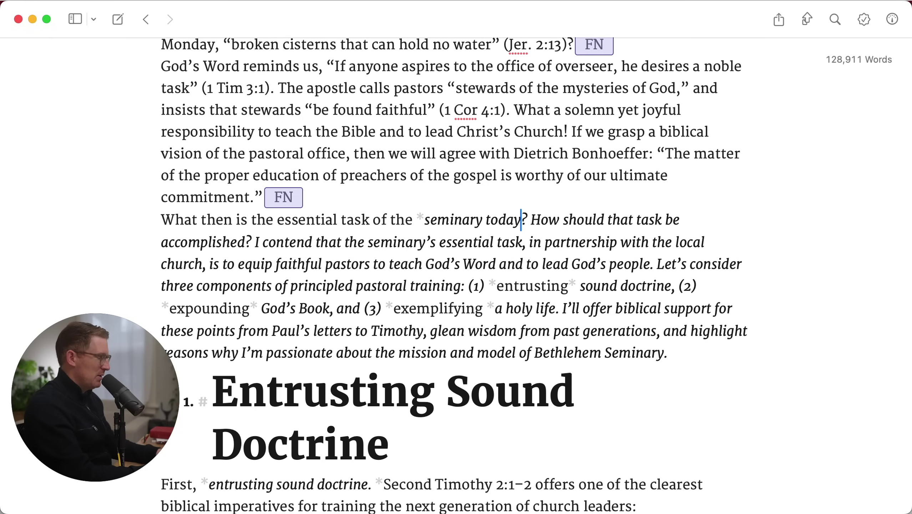
text(*)
Select 'seminary today' and undo the markup trials back to the blank lines above the title
key(shift+alt+Left)
key(shift+alt+Left)
key(shift+alt+Left)
key(shift+alt+Right)
key(shift+Right)
key(shift+Right)
key(Left)
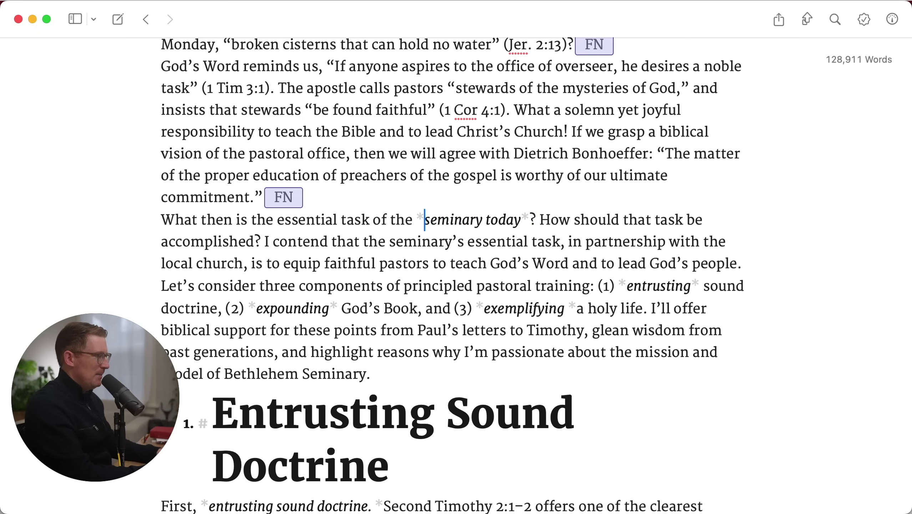
key(BackSpace)
key(alt+Right)
key(alt+Right)
key(super+n)
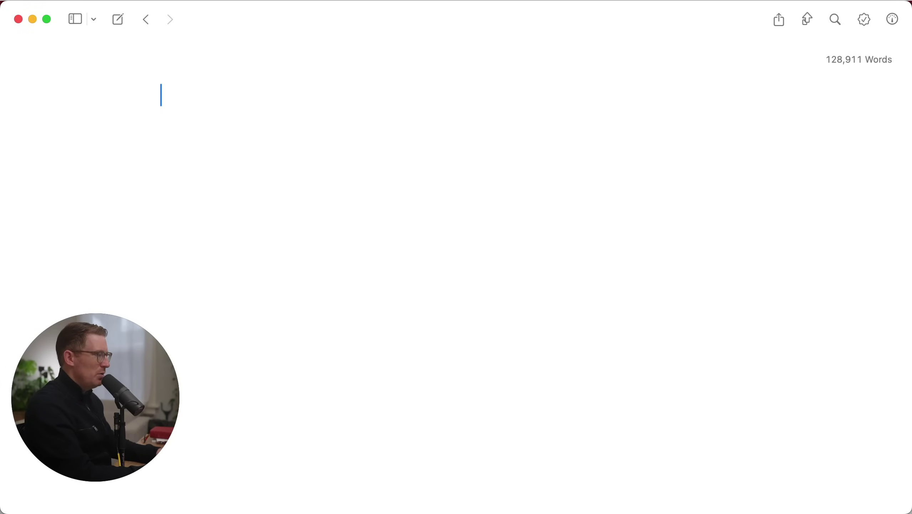
Select and delete the blank indented lines at the top of the Editorial sheet
key(shift+Down)
key(shift+Down)
key(shift+Down)
key(shift+Down)
key(shift+Down)
key(shift+Down)
key(BackSpace)
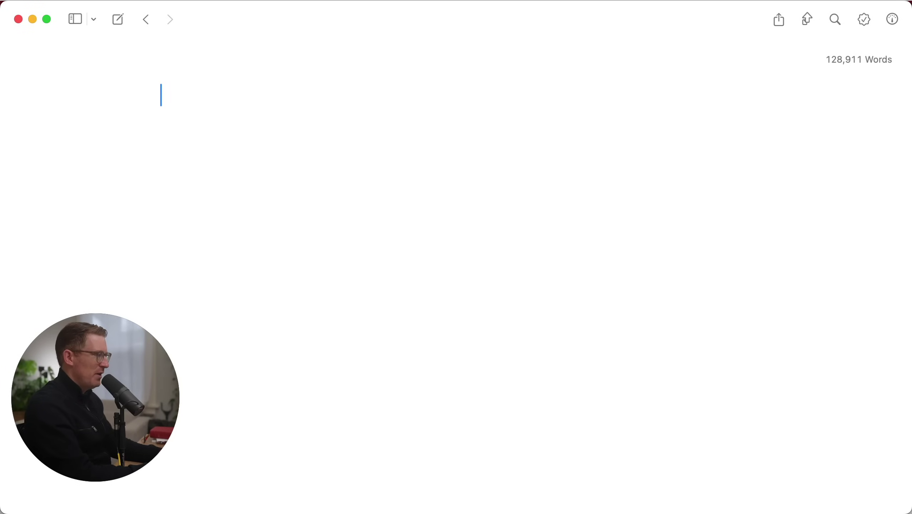
shift+click(456, 320)
key(Left)
shift+click(450, 319)
key(Left)
key(shift+Down)
key(shift+Down)
key(shift+Down)
key(shift+Down)
key(shift+Down)
key(shift+Down)
key(BackSpace)
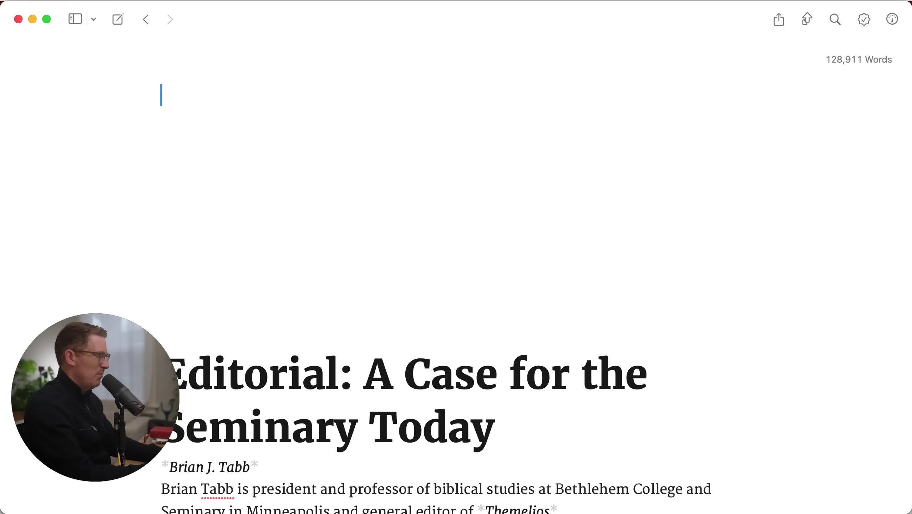
key(Delete)
key(Delete)
key(Delete)
key(Delete)
key(Delete)
key(Delete)
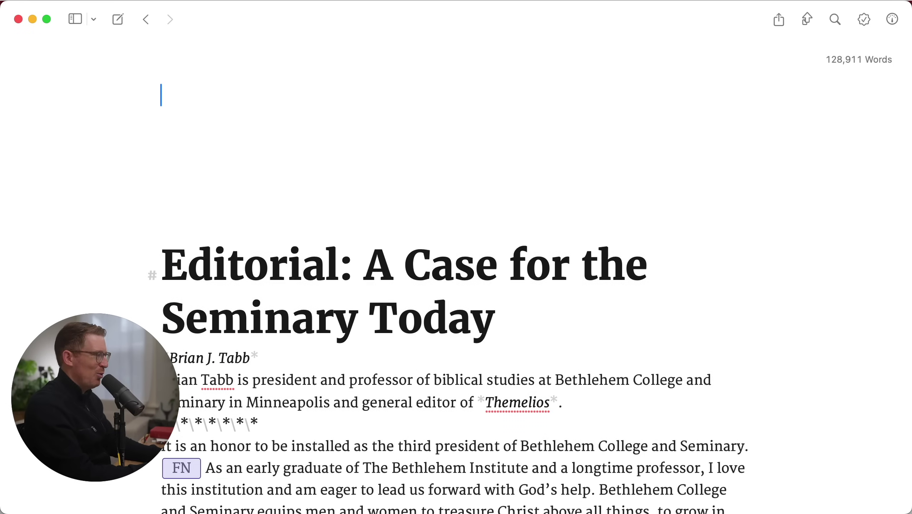
key(Delete)
key(Delete)
key(Delete)
key(Delete)
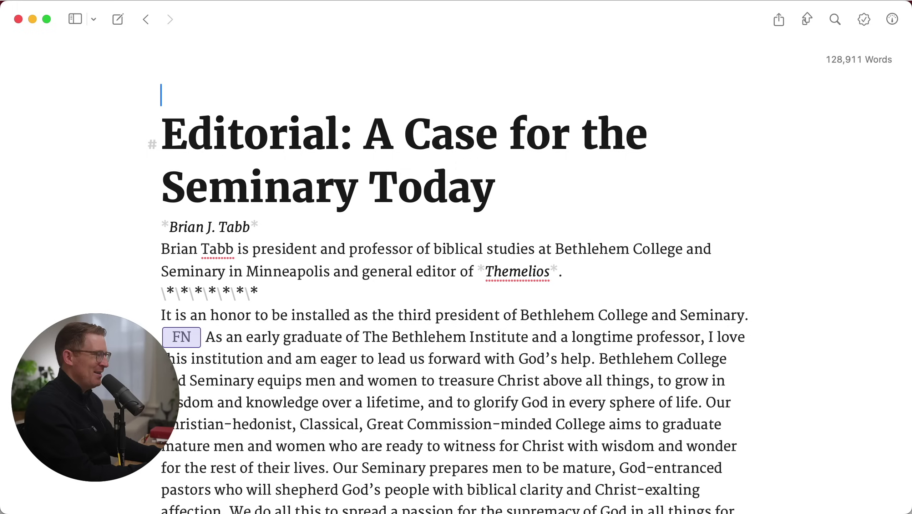
key(Delete)
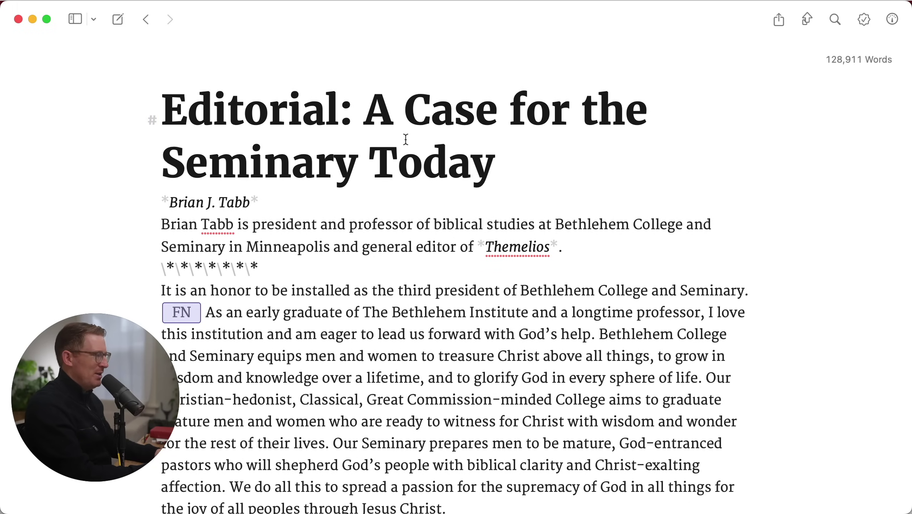
Add ##### after the title's existing # to make it a level-6 heading
key(Right)
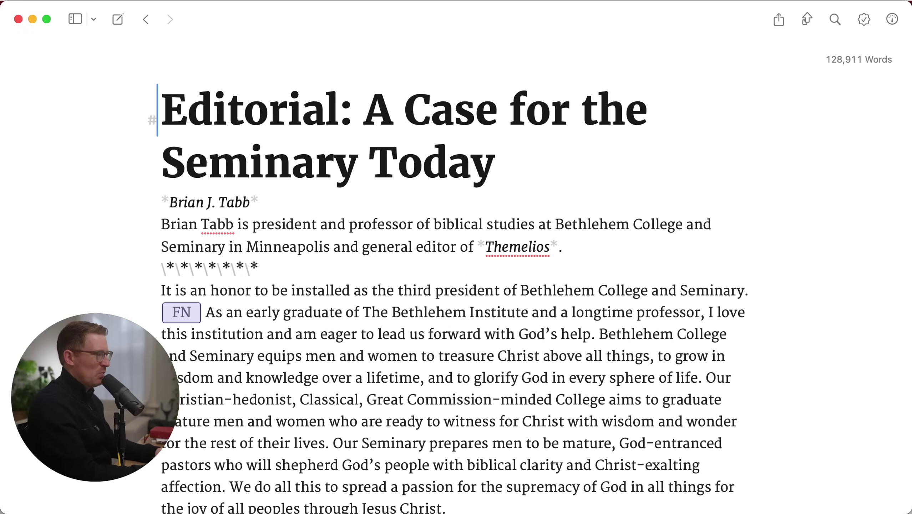
text(#)
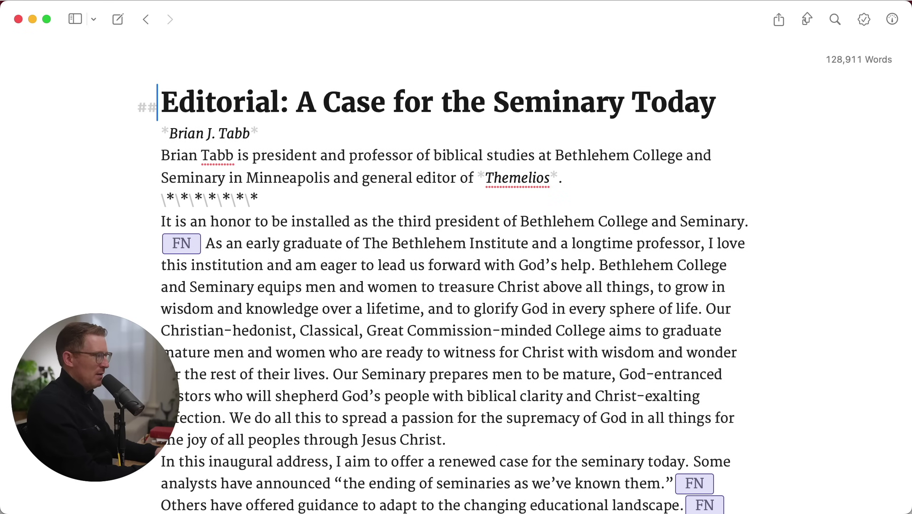
text(#)
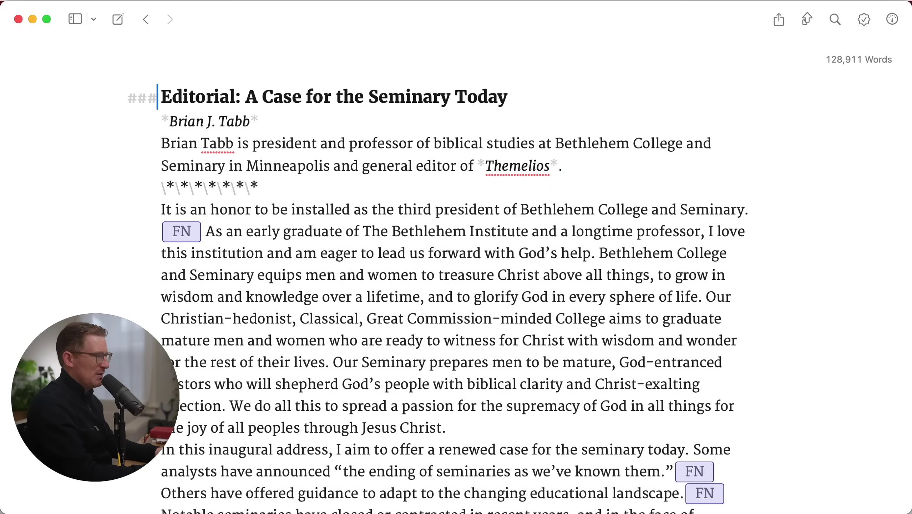
text(##)
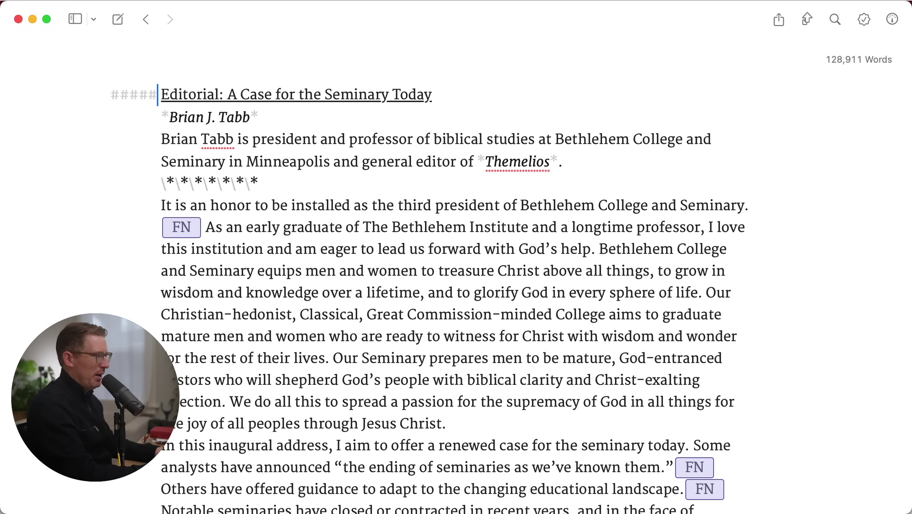
text(#)
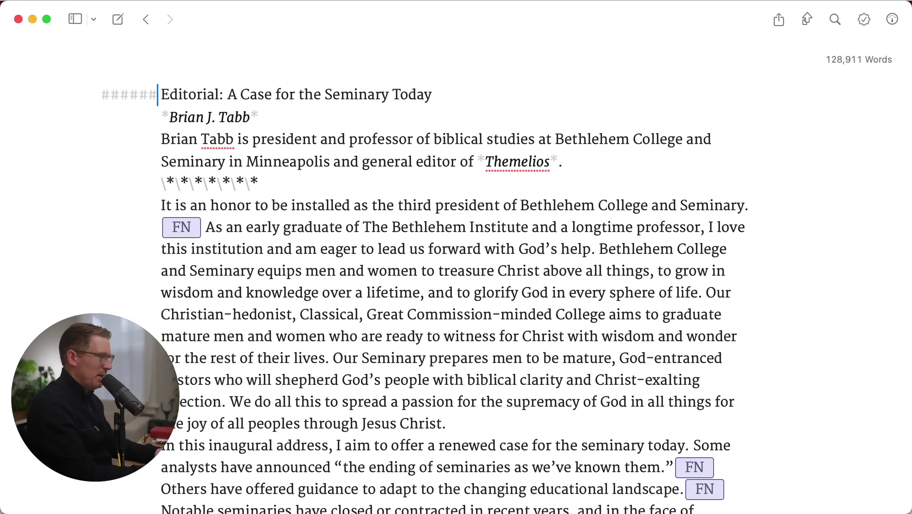
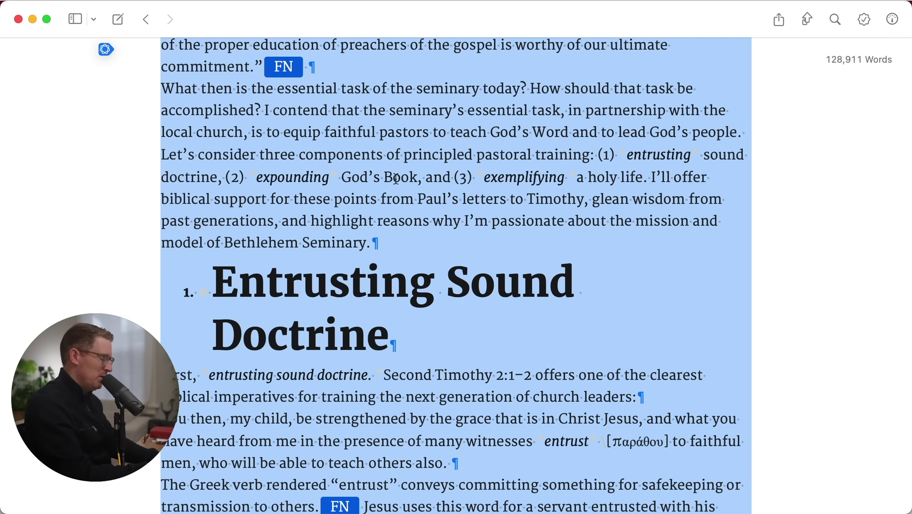
Paste the copied essay into a new untitled VS Code document
key(super+Tab)
key(super+n)
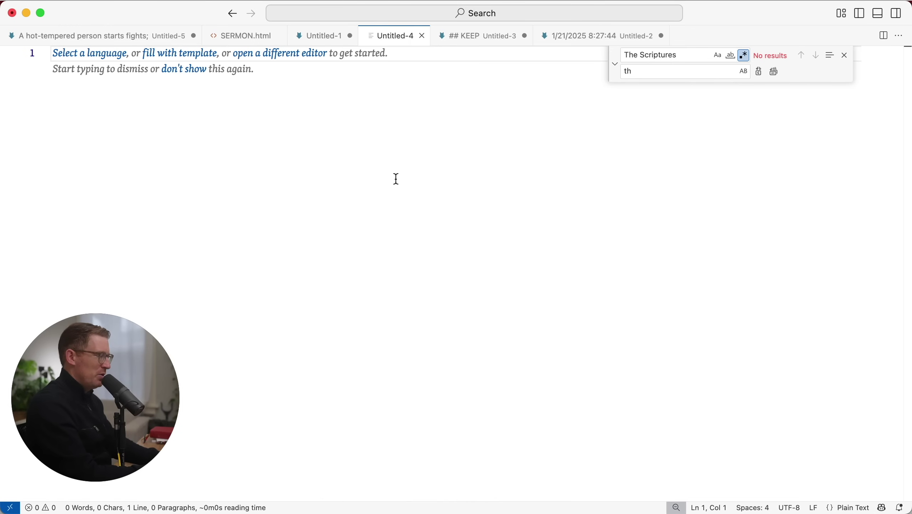
key(super+v)
Review the pasted Markdown from the author line down past the 'Strange Times' heading
key(super+Up)
key(Down)
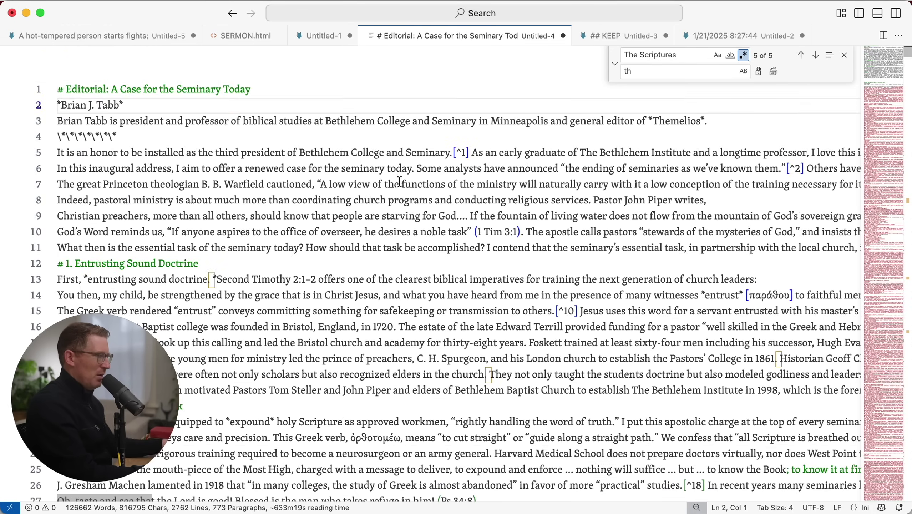
scroll(408, 329, down, 16)
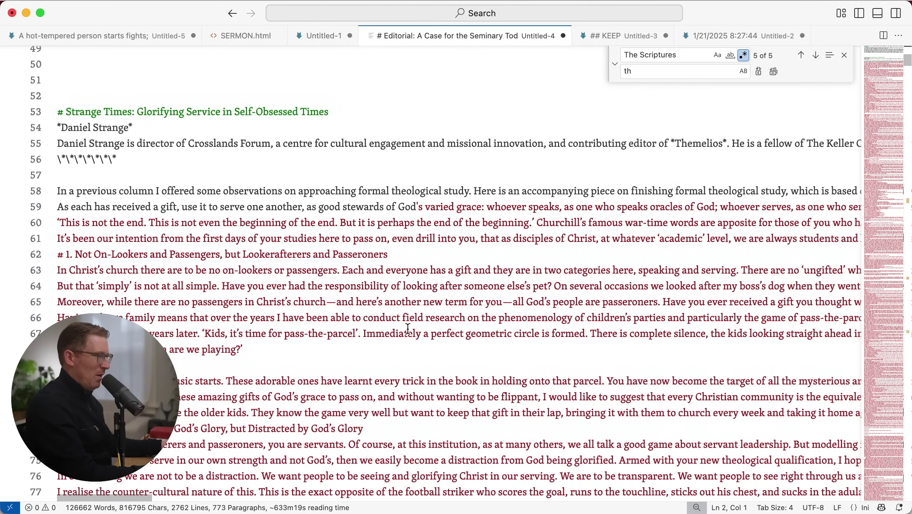
click(67, 112)
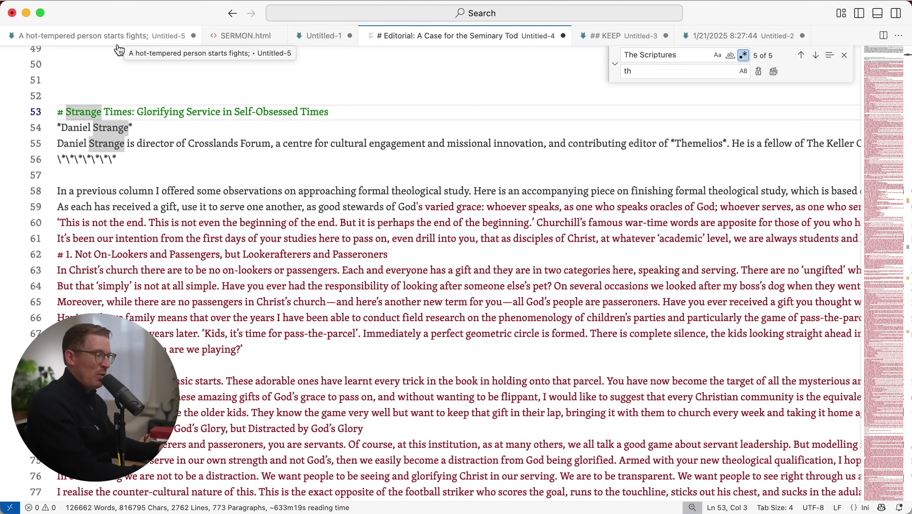
scroll(483, 321, down, 1)
scroll(483, 321, down, 15)
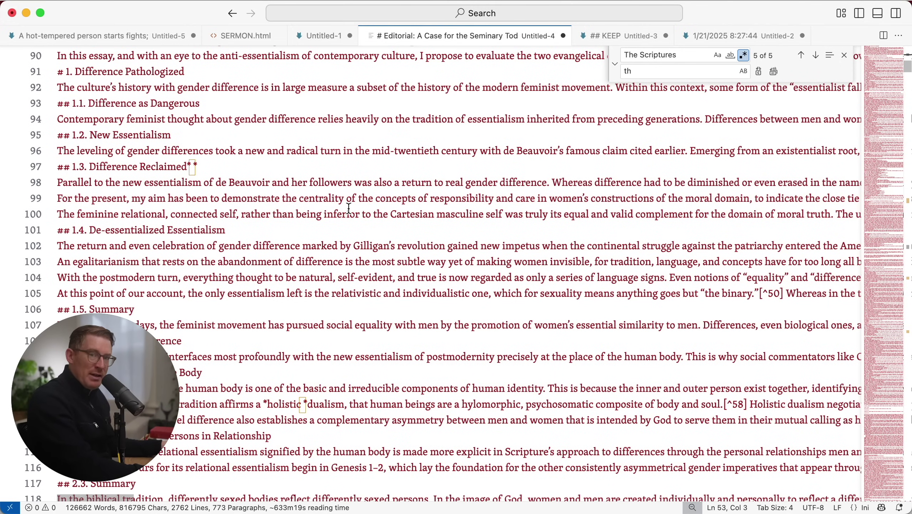
key(super+space)
Bring Ulysses to the front through the launcher and return to the essay
text(ul)
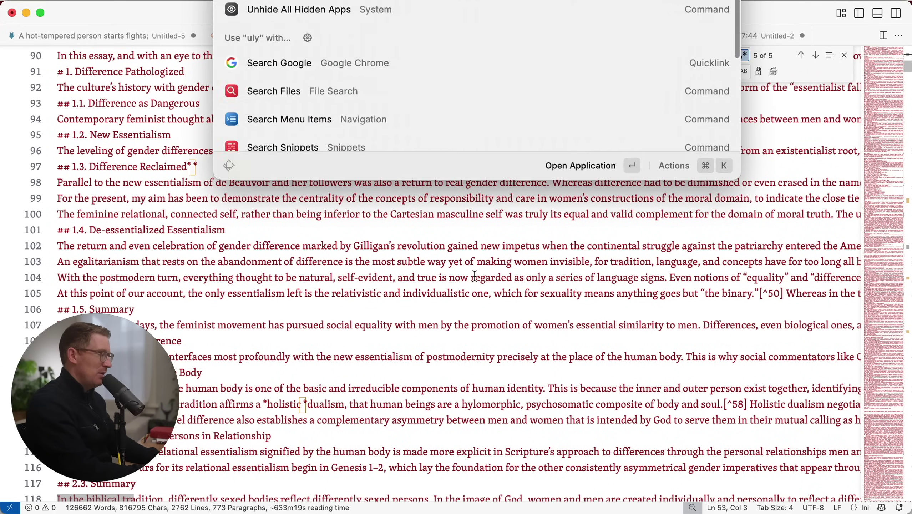
key(Return)
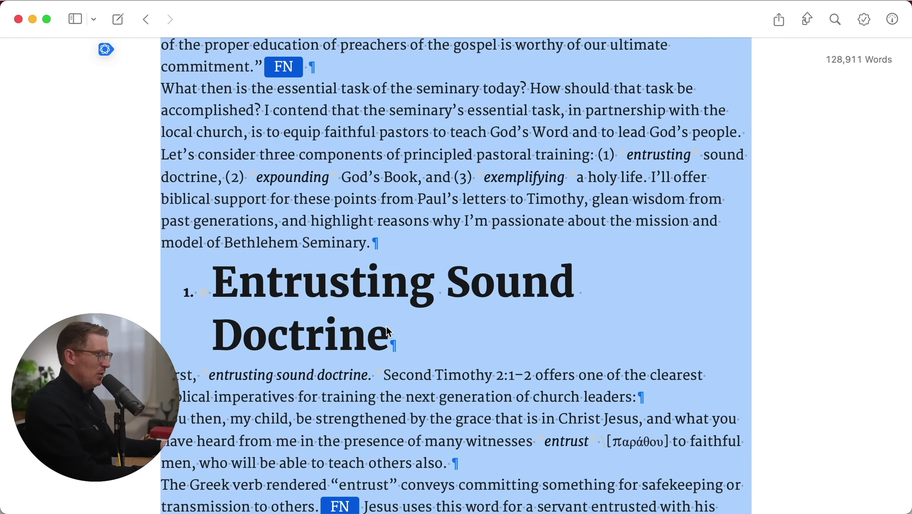
key(super+space)
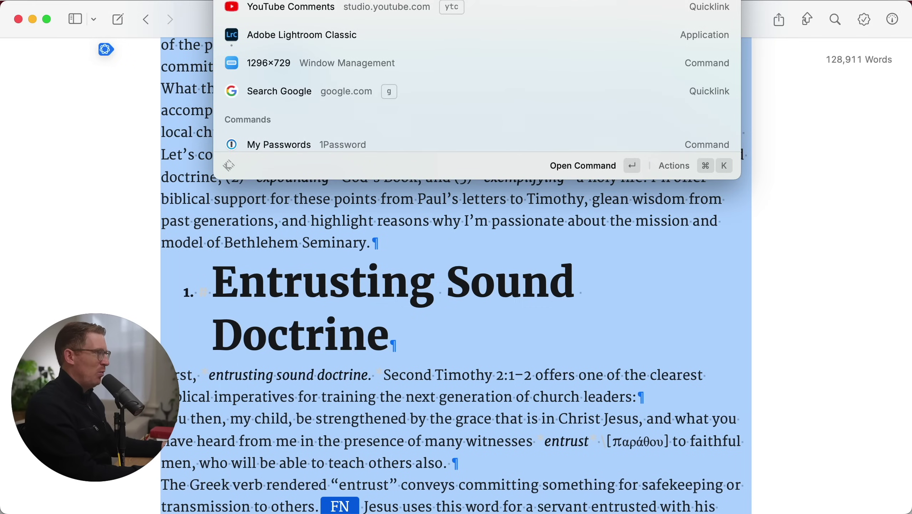
text(uly)
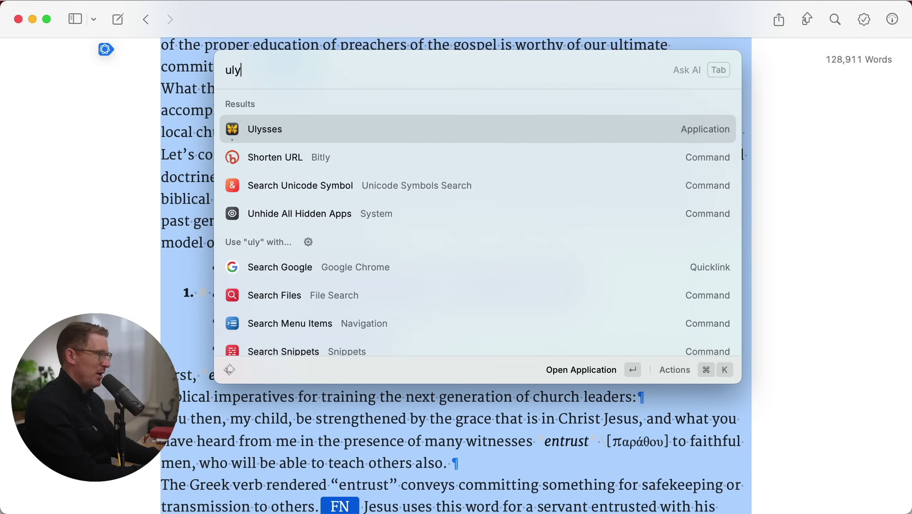
key(Return)
click(398, 325)
scroll(399, 326, down, 10)
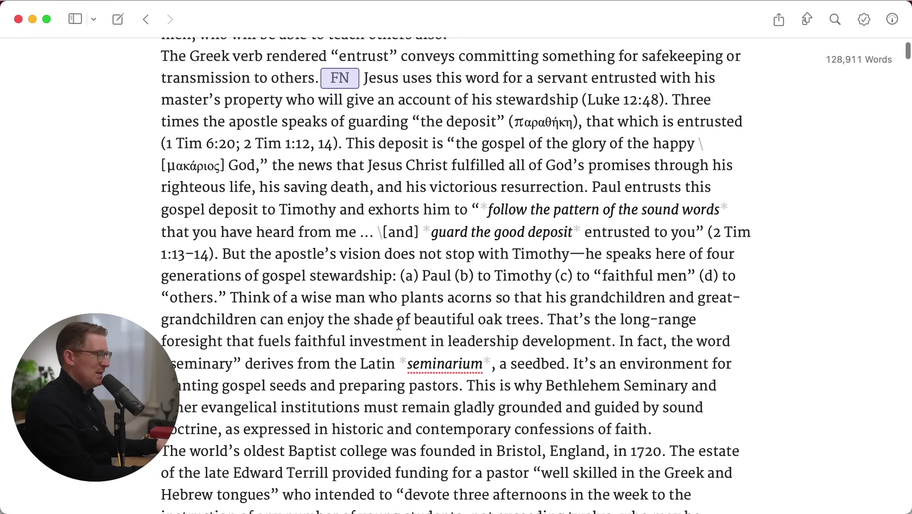
Check the Title heading definition in the Markup settings, then close the preferences
key(super+space)
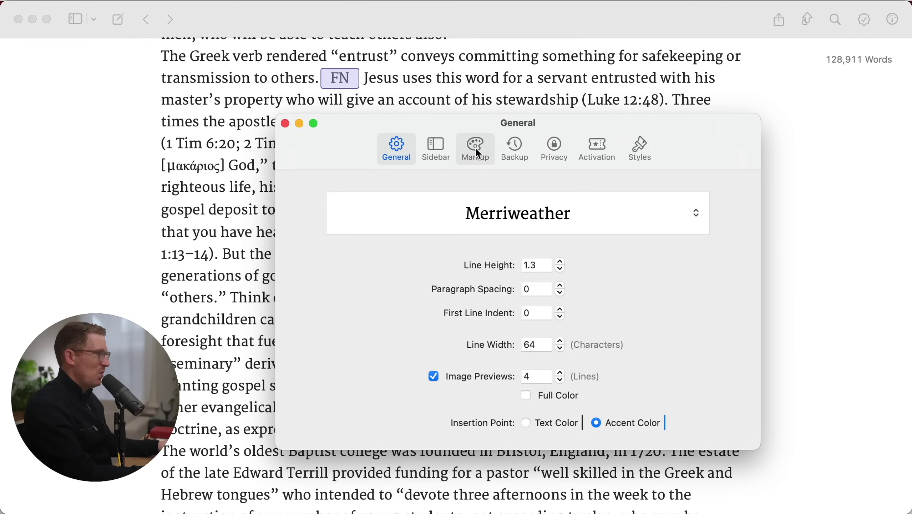
click(475, 146)
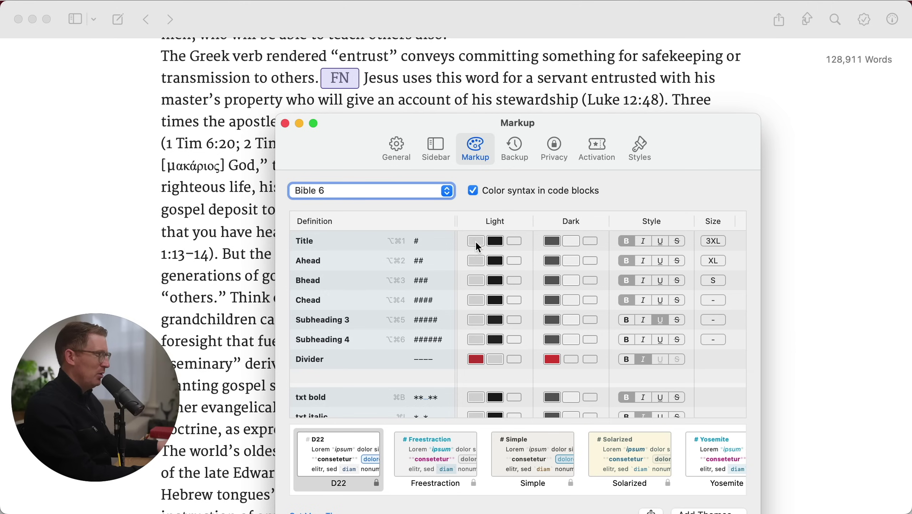
click(332, 243)
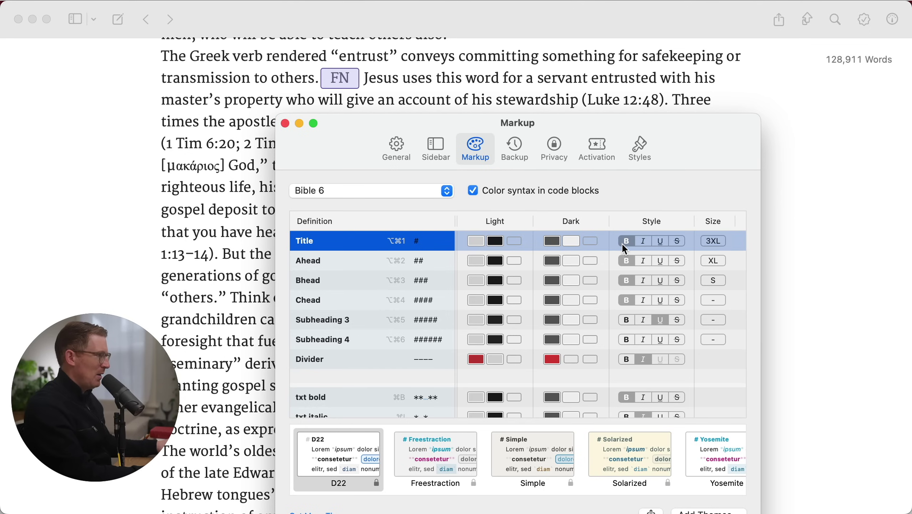
click(285, 124)
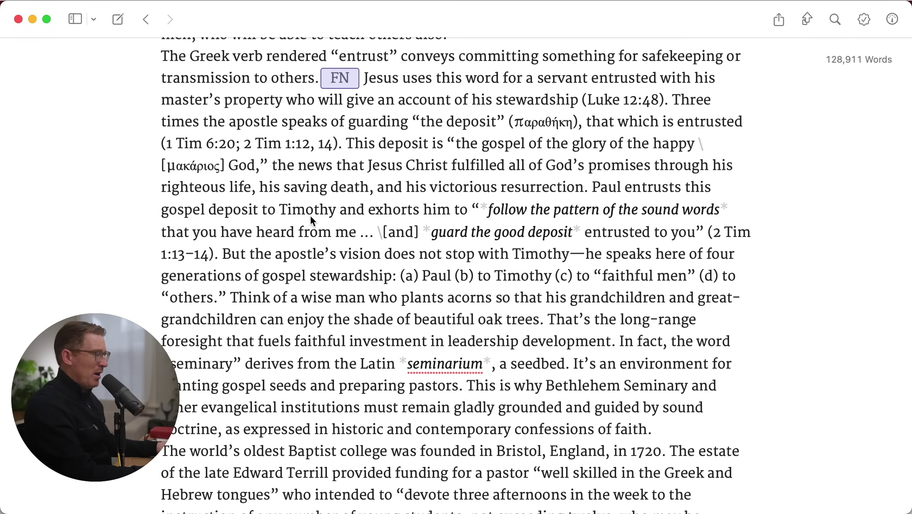
scroll(397, 275, up, 10)
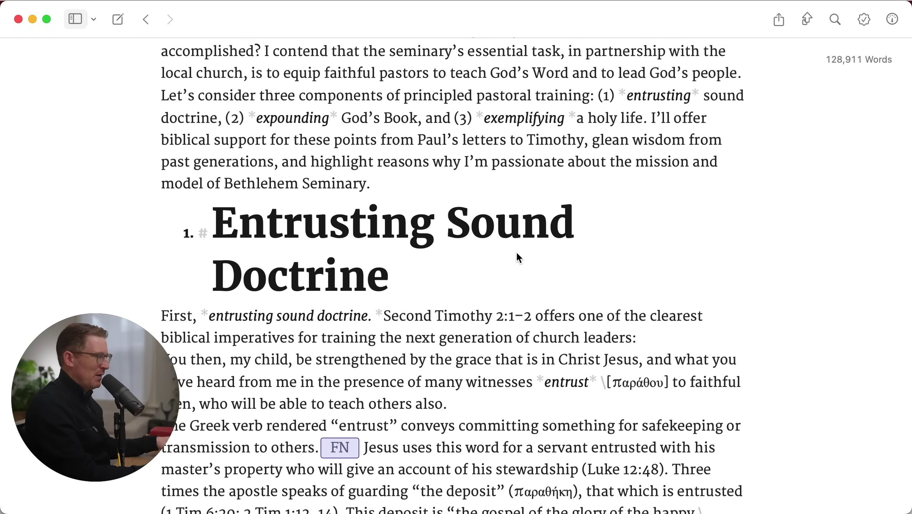
click(469, 292)
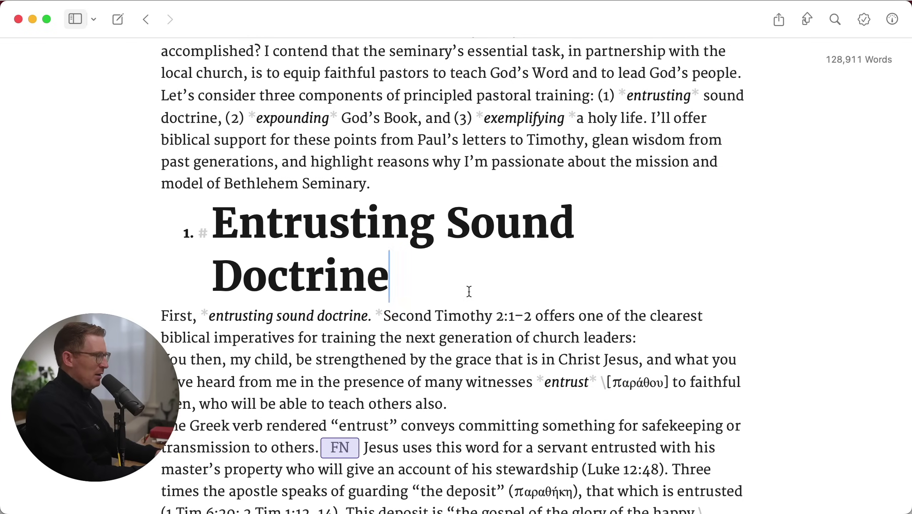
key(super+Up)
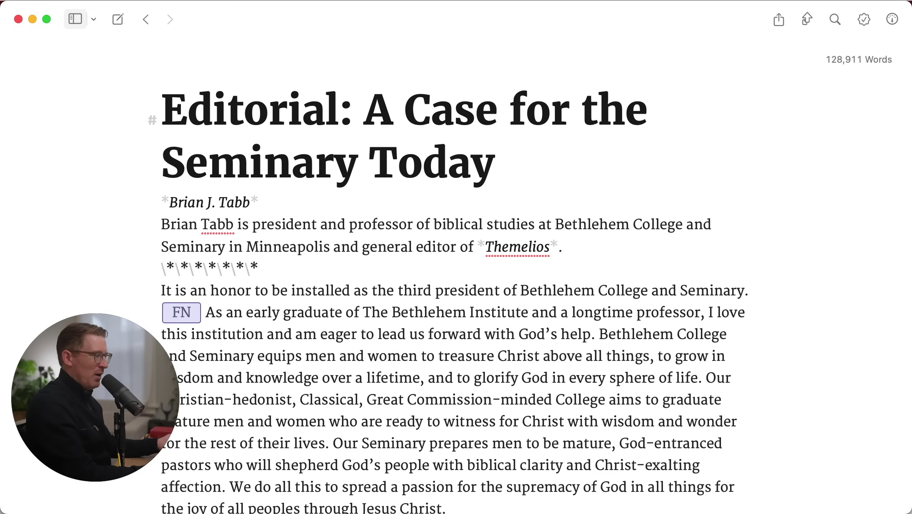
scroll(571, 345, down, 5)
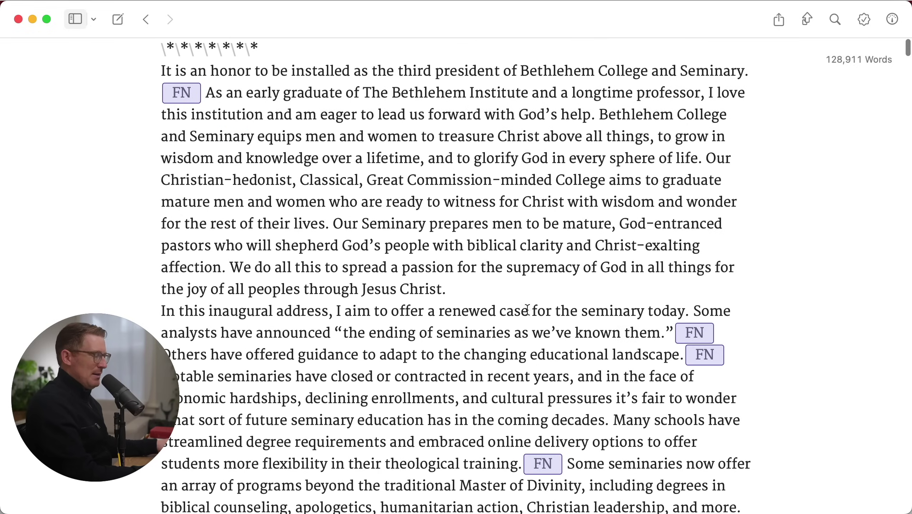
scroll(507, 262, up, 1)
scroll(509, 261, up, 4)
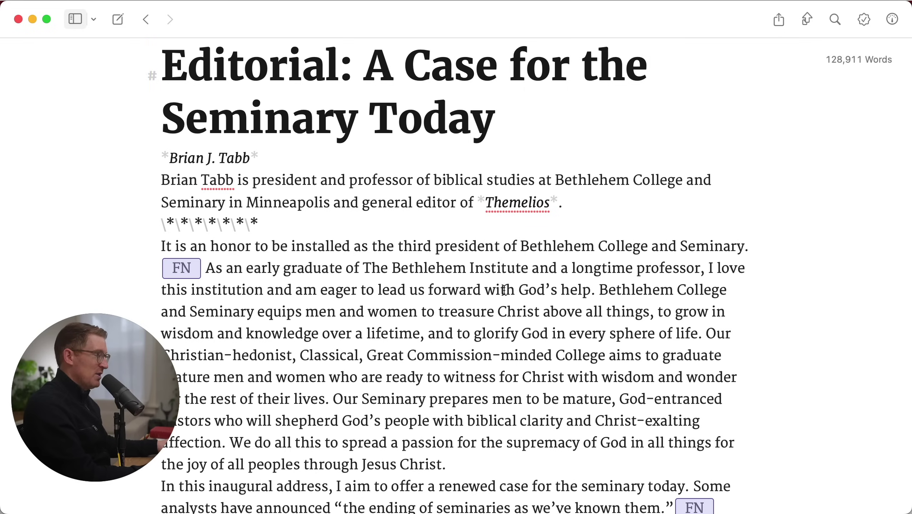
scroll(485, 270, down, 5)
click(466, 248)
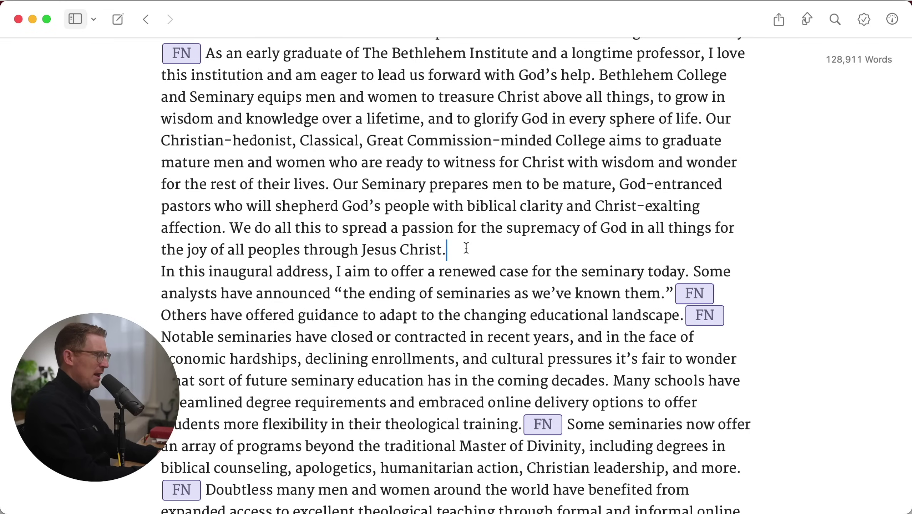
key(shift+Right)
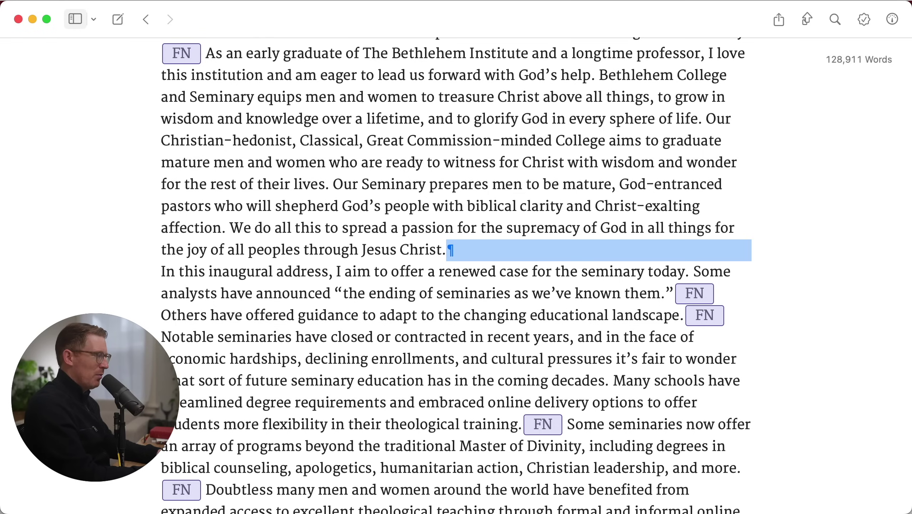
key(Left)
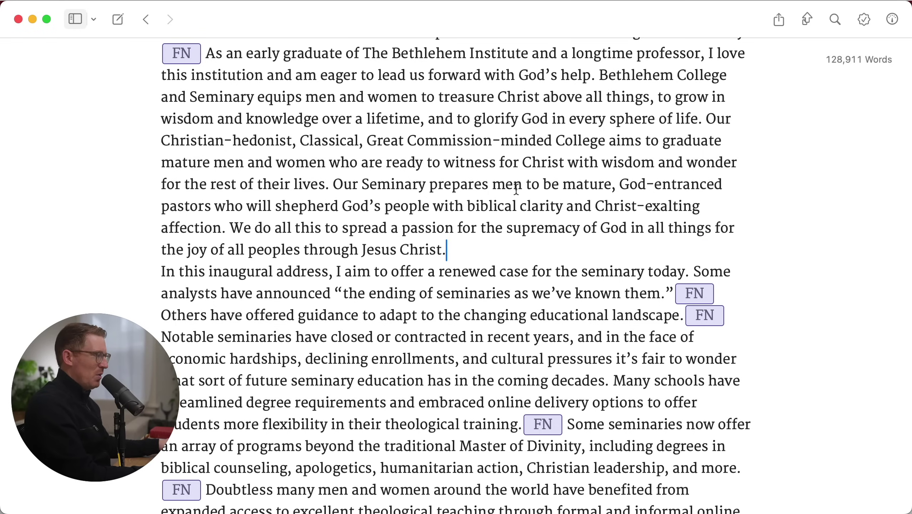
scroll(510, 187, up, 3)
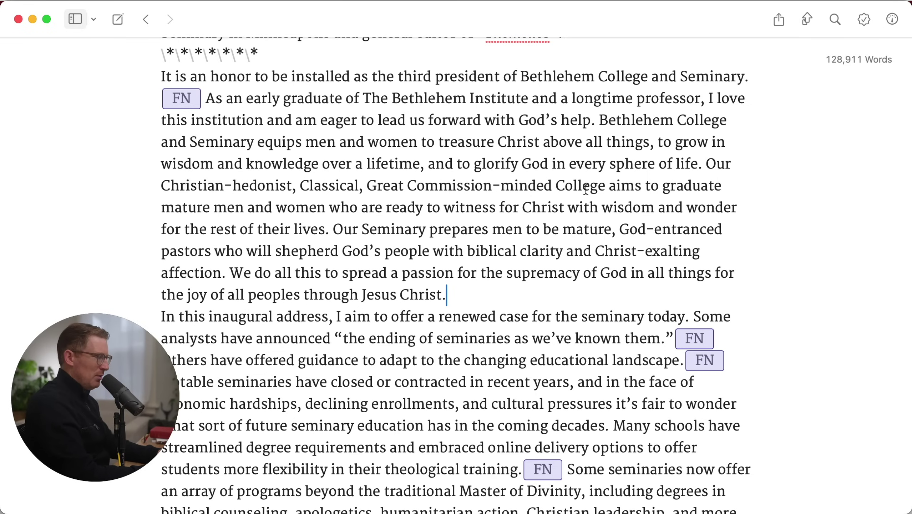
Wrap the opening paragraph in <p> and </p> tags, closing after 'Jesus Christ.'
key(alt+Up)
text(<>)
key(Left)
text(p)
key(Right)
key(super+shift+Left)
key(super+c)
key(alt+Down)
key(super+v)
key(Left)
key(Left)
text(/)
key(Left)
key(Left)
key(BackSpace)
Join the 'In this' paragraph onto the </p> line, adding a <p> tag between them
key(alt+Up)
key(shift+Right)
key(shift+Right)
key(shift+Right)
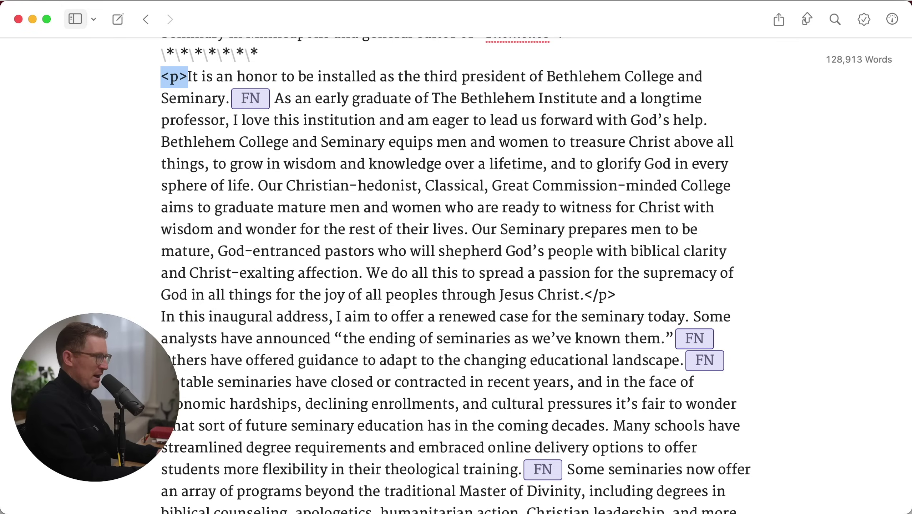
key(alt+Down)
key(Left)
key(Left)
key(Left)
key(Left)
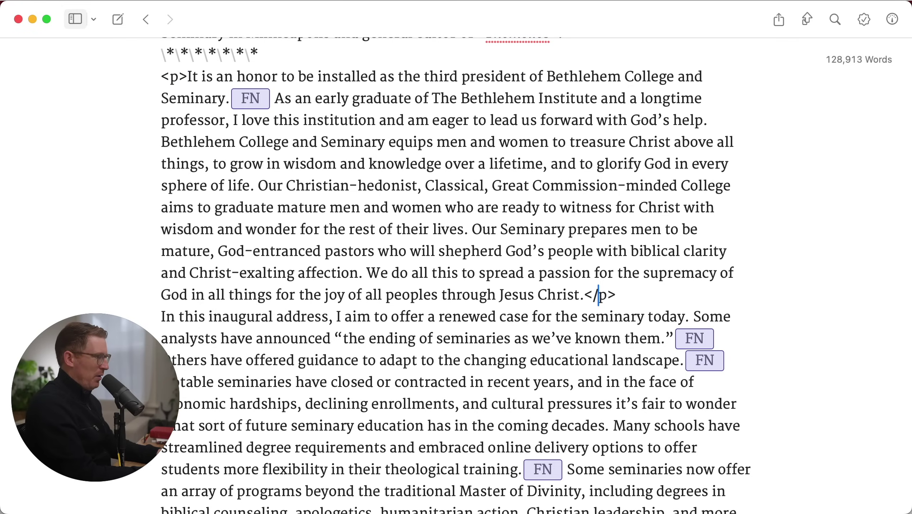
key(Right)
key(Right)
key(Down)
key(super+Left)
key(BackSpace)
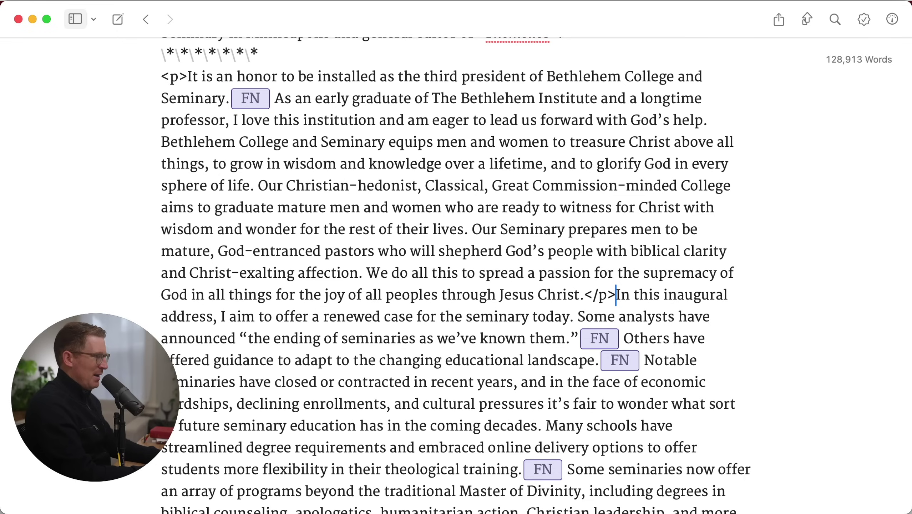
text(<p>)
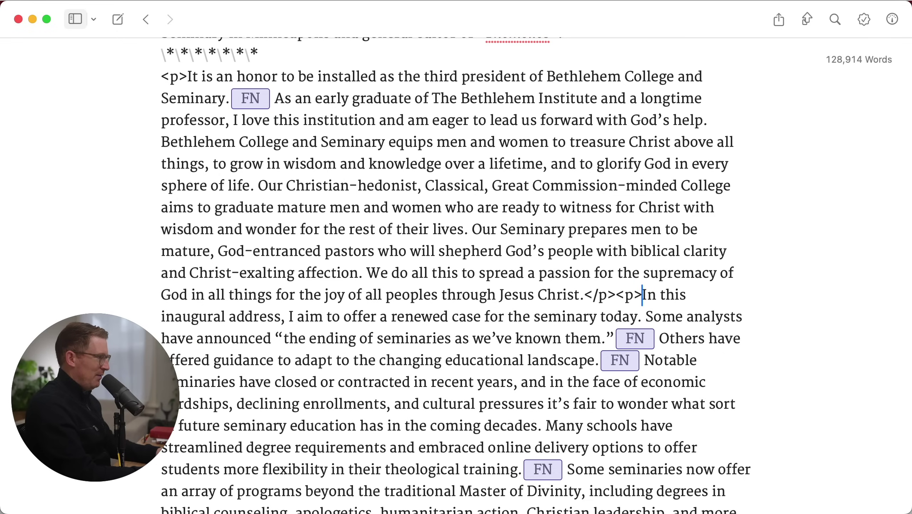
key(shift+Left)
key(shift+Left)
key(shift+Left)
key(shift+Left)
key(shift+Left)
key(shift+Left)
key(shift+Left)
key(Left)
key(shift+Right)
key(shift+Right)
key(shift+Right)
key(shift+Right)
key(shift+Right)
key(shift+Right)
key(shift+Right)
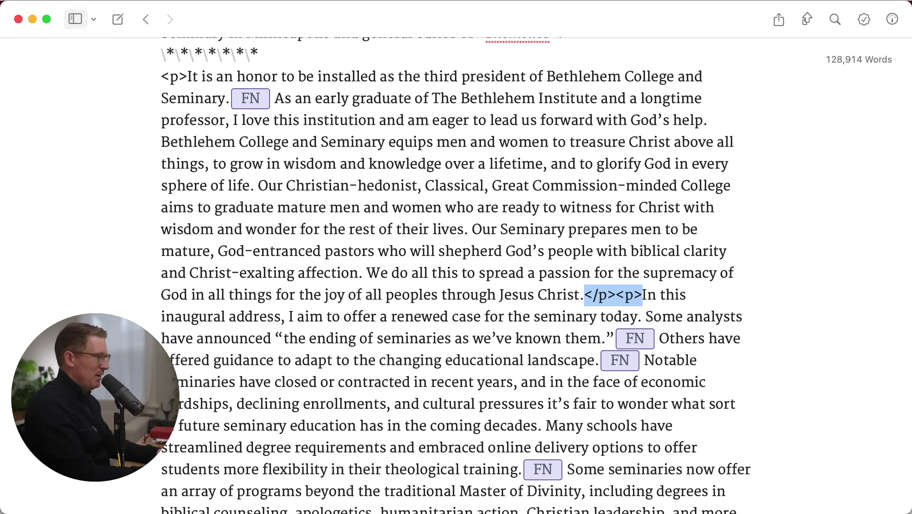
key(Right)
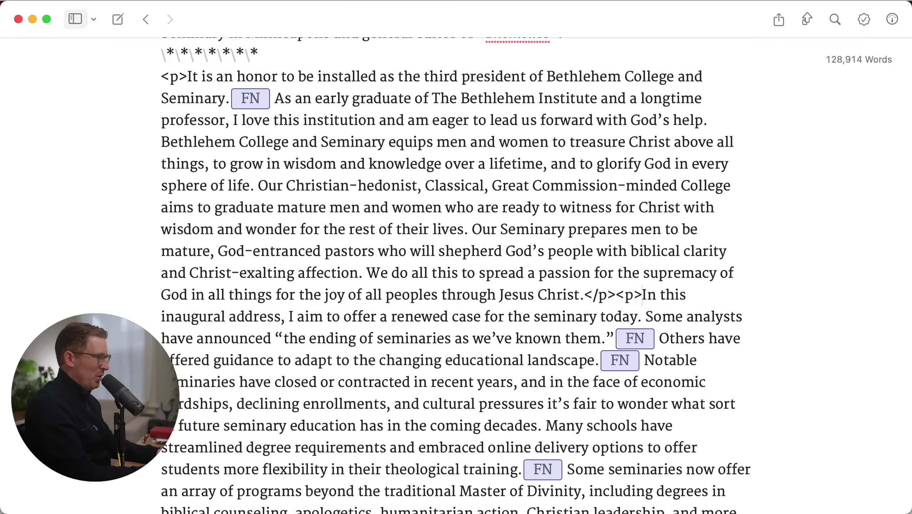
key(Left)
key(Left)
key(Left)
Put the 'In this' paragraph on its own line and delete the surrounding paragraph tags
key(Return)
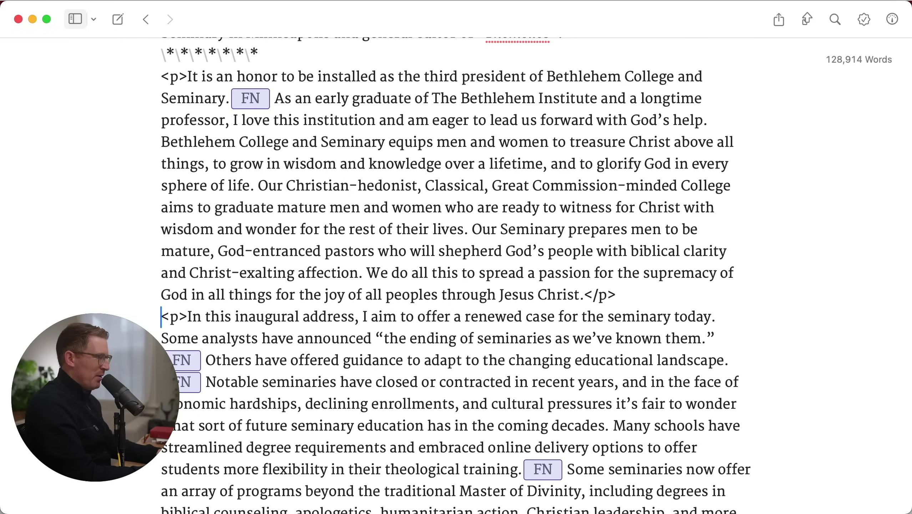
key(Right)
key(Right)
key(Right)
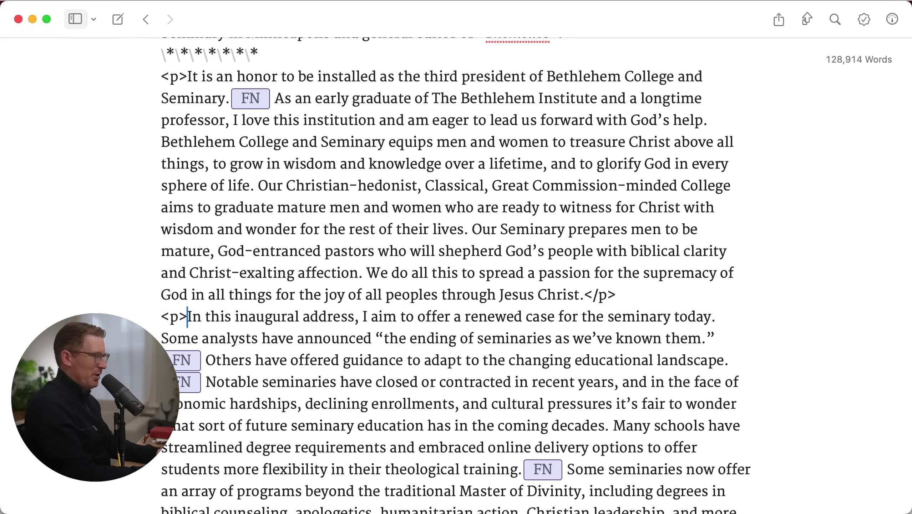
key(shift+Left)
key(shift+Left)
key(shift+Left)
key(BackSpace)
key(Left)
key(BackSpace)
key(BackSpace)
key(BackSpace)
key(BackSpace)
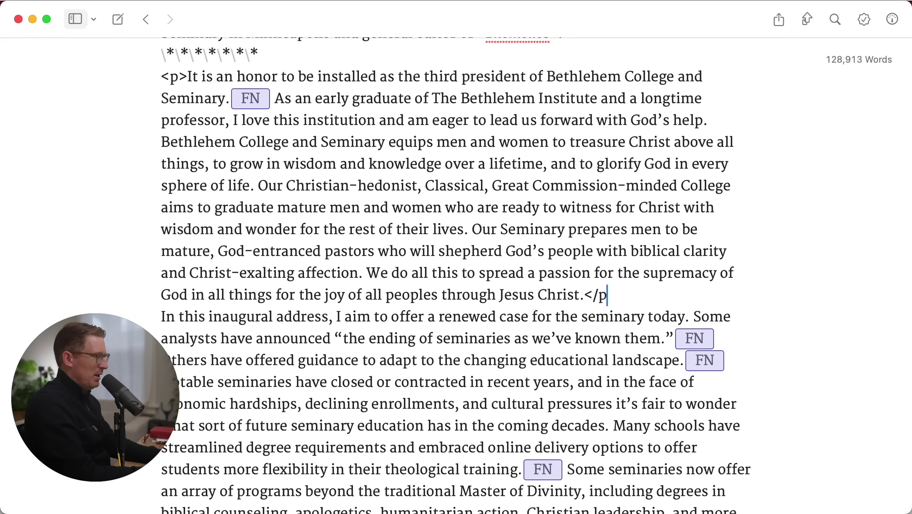
key(alt+Up)
key(Right)
key(Right)
key(Right)
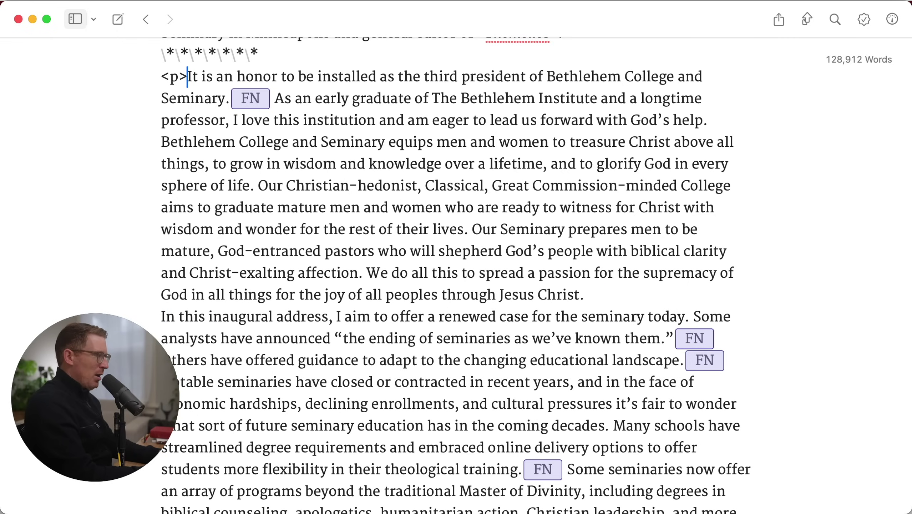
key(shift+Left)
key(shift+Left)
key(shift+Left)
key(BackSpace)
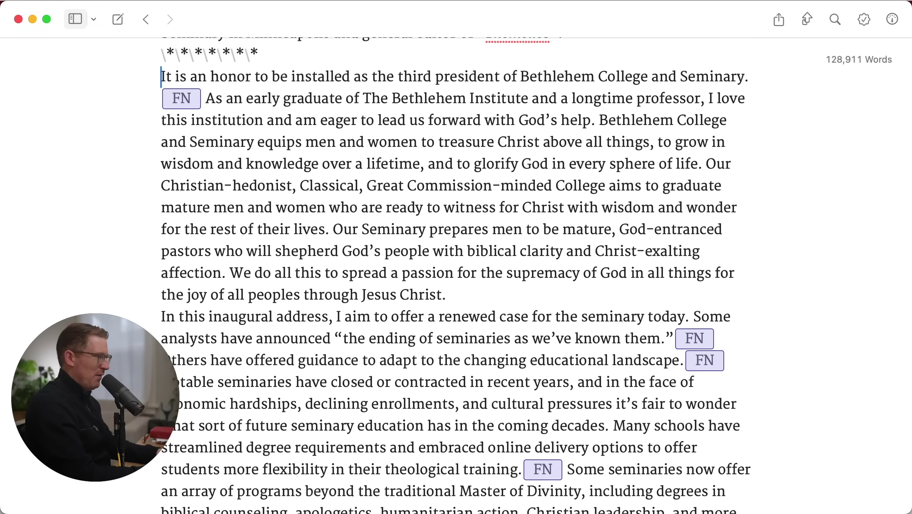
Try ## and ###### heading markers on the opening paragraph, then remove them
click(446, 295)
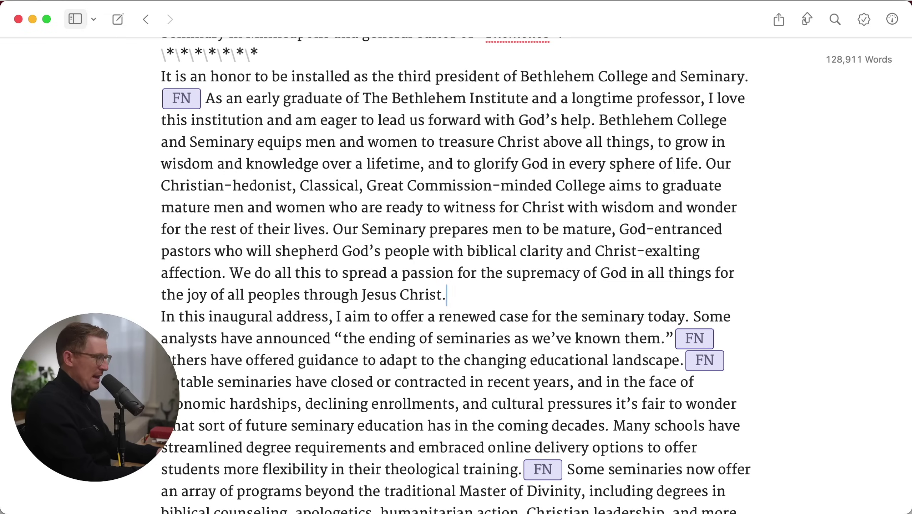
key(shift+Right)
click(161, 77)
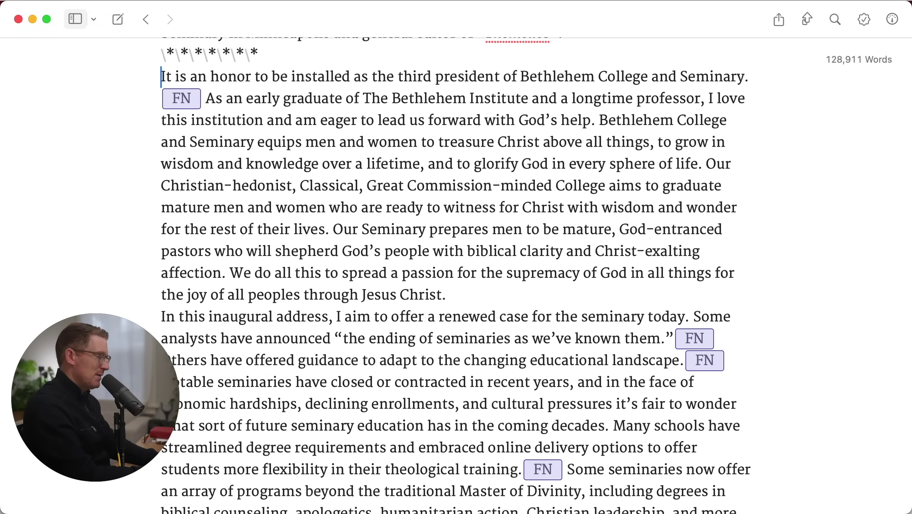
text(## )
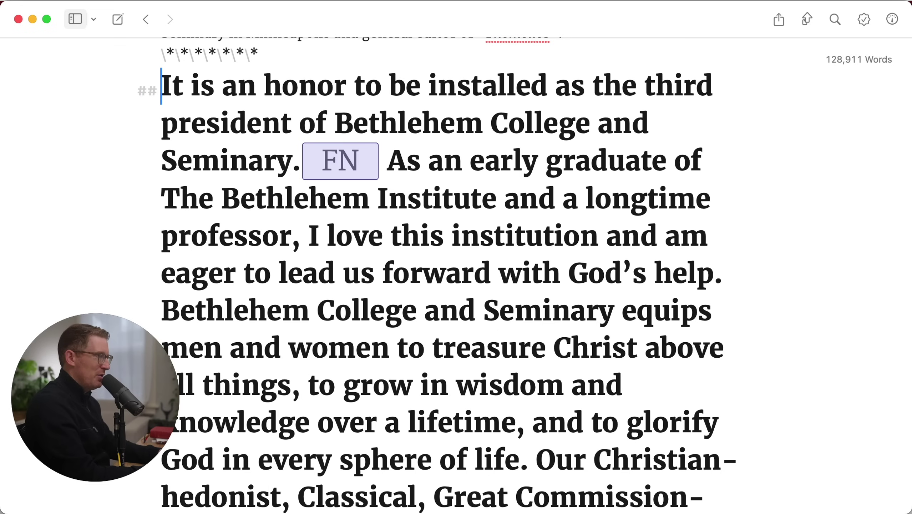
text(#)
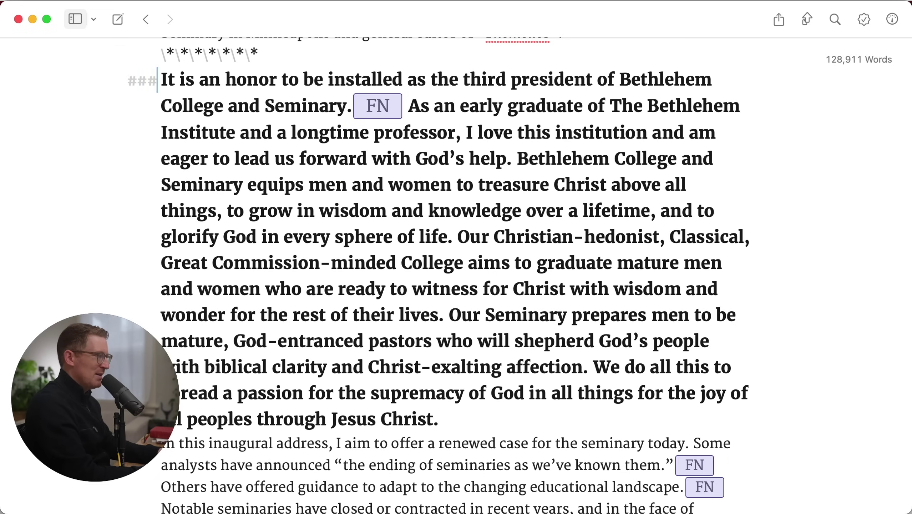
click(438, 419)
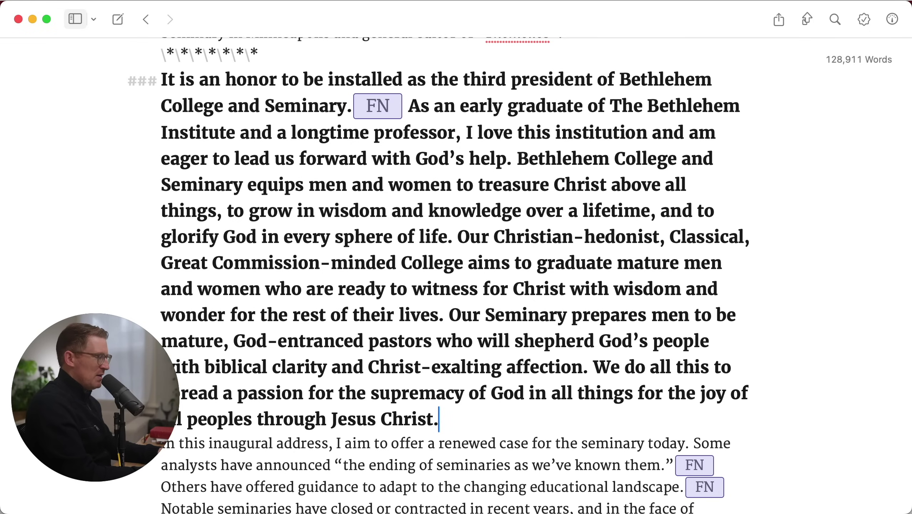
key(shift+Right)
key(alt+Up)
key(Right)
key(Right)
key(Right)
key(super+shift+Left)
key(BackSpace)
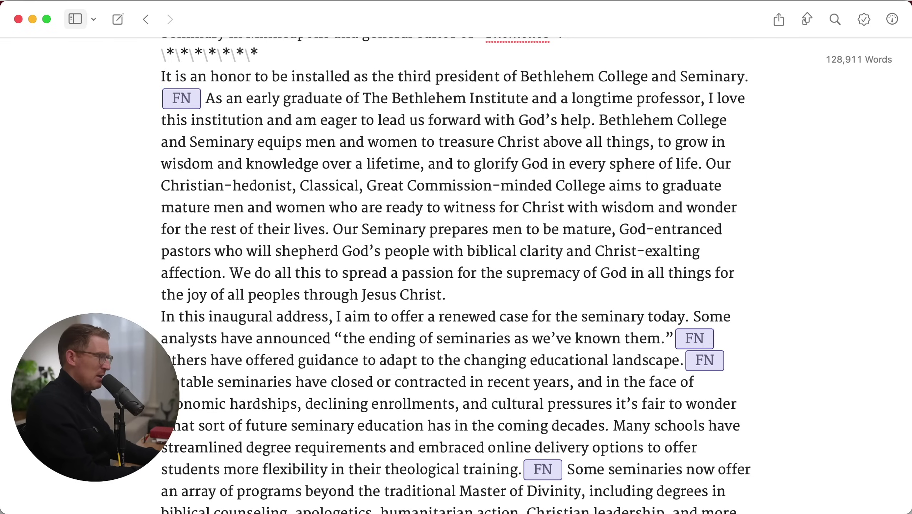
text(####)
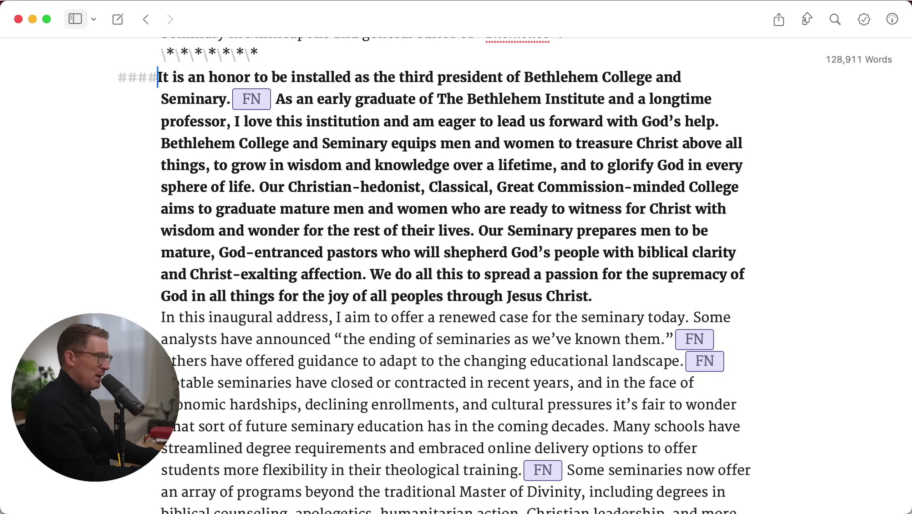
text(##)
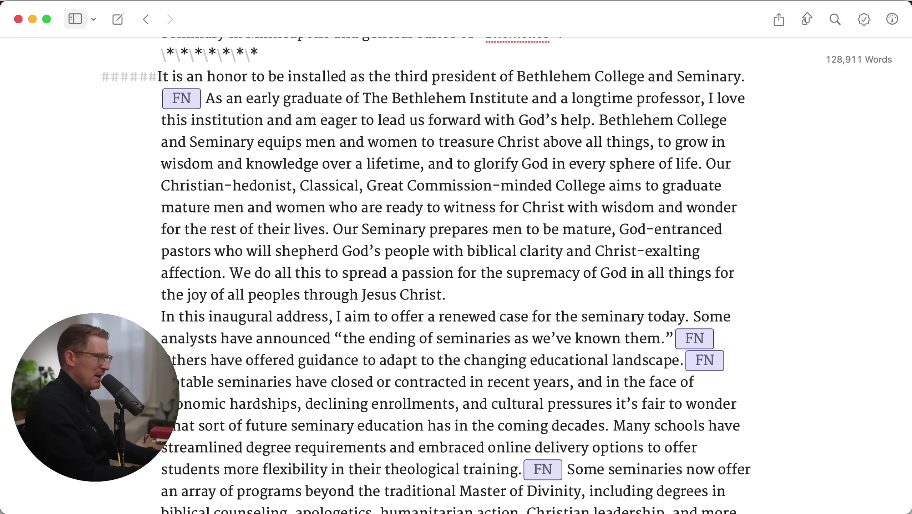
key(BackSpace)
key(BackSpace)
key(BackSpace)
key(BackSpace)
key(BackSpace)
key(BackSpace)
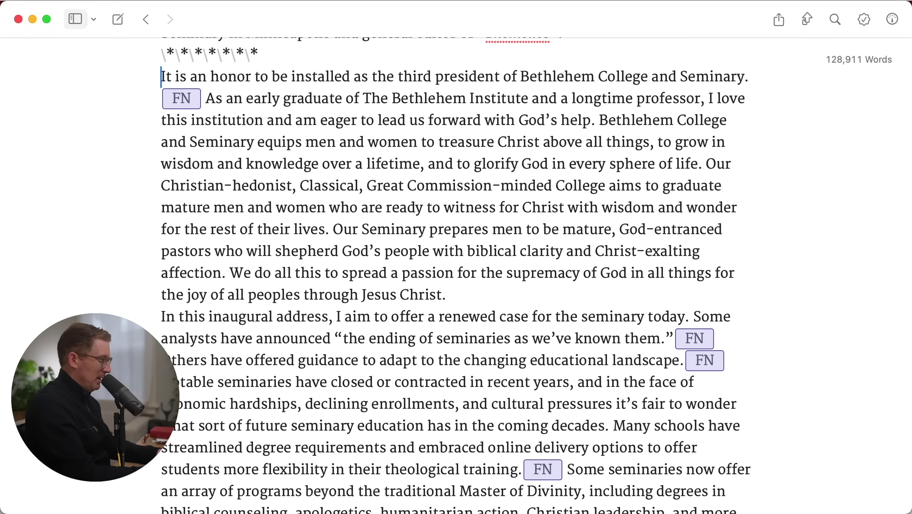
Make the opening paragraph a '>' block quote and shrink the editor to a smaller, narrower display
text(>)
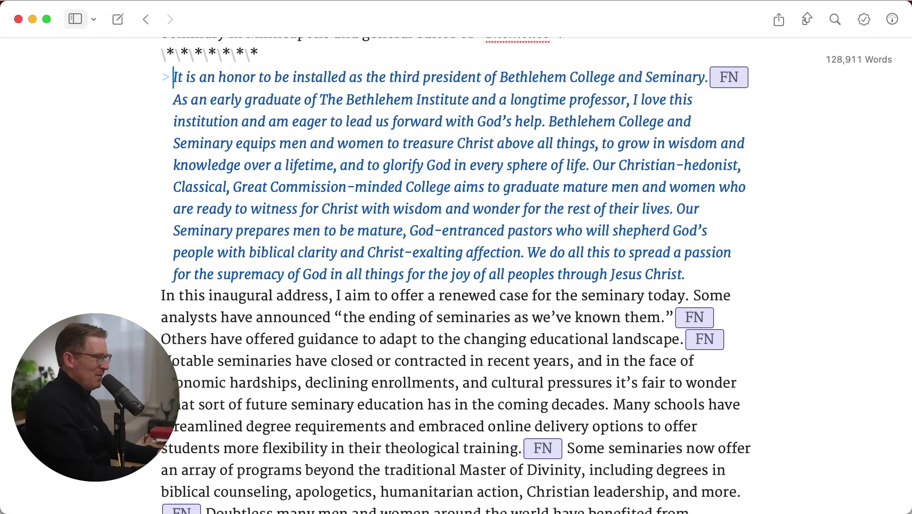
key(shift+alt+Down)
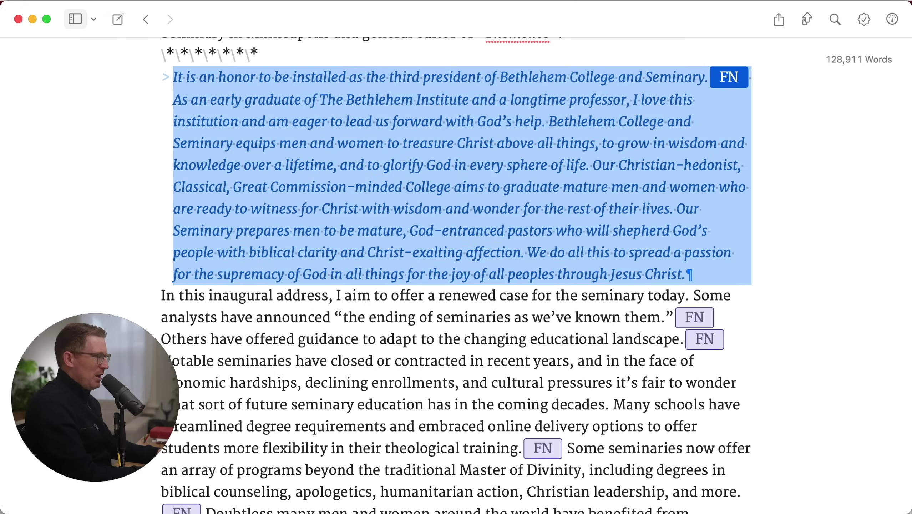
key(Right)
key(Left)
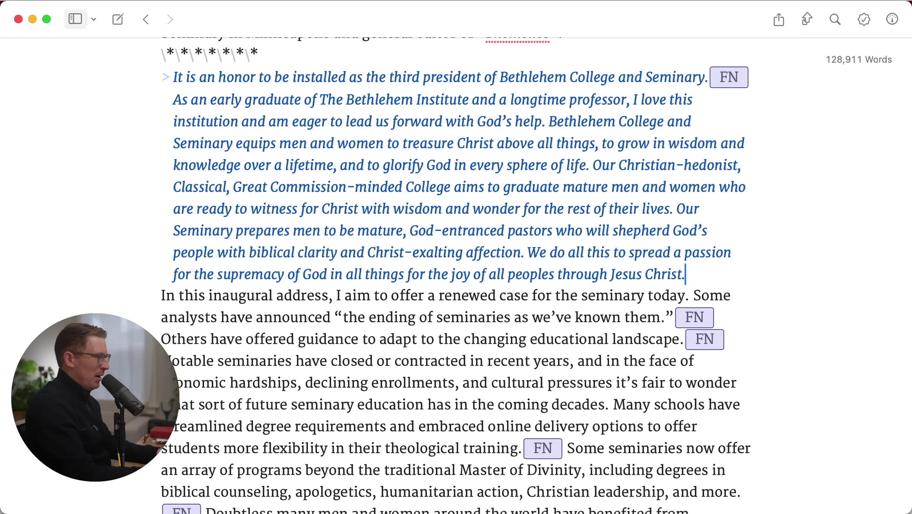
key(shift+Right)
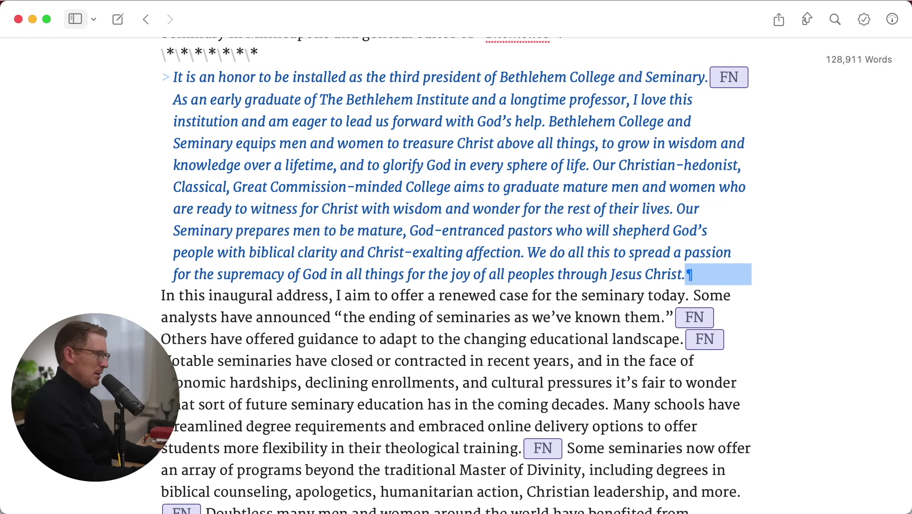
key(alt+Up)
key(Right)
key(Right)
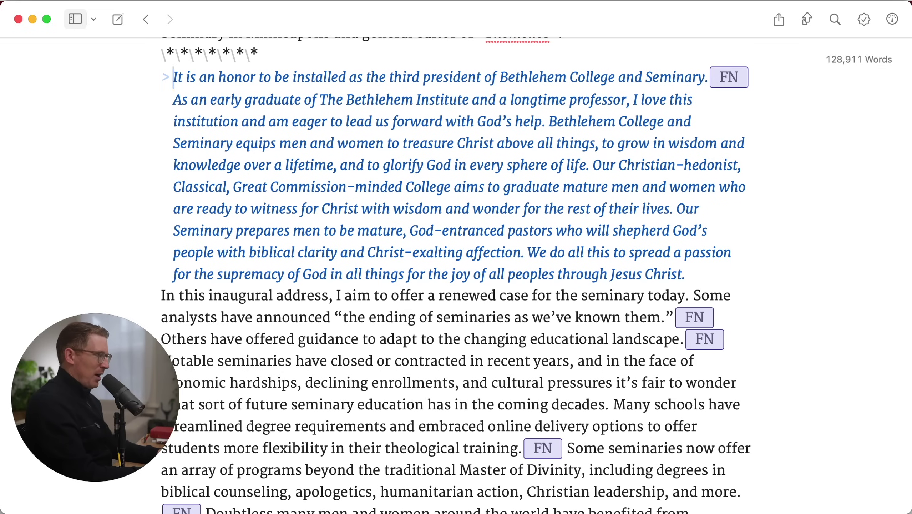
key(super+minus)
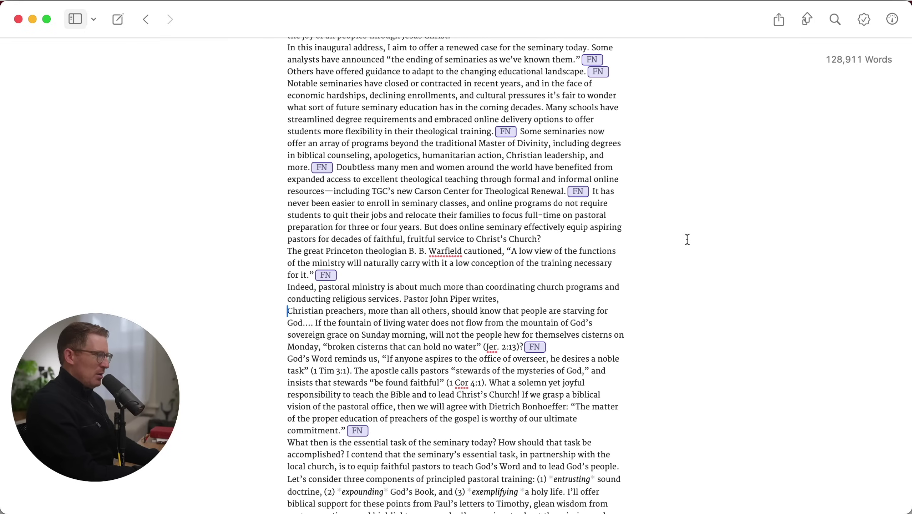
Select the whole Piper quotation paragraph in Word
key(super+Tab)
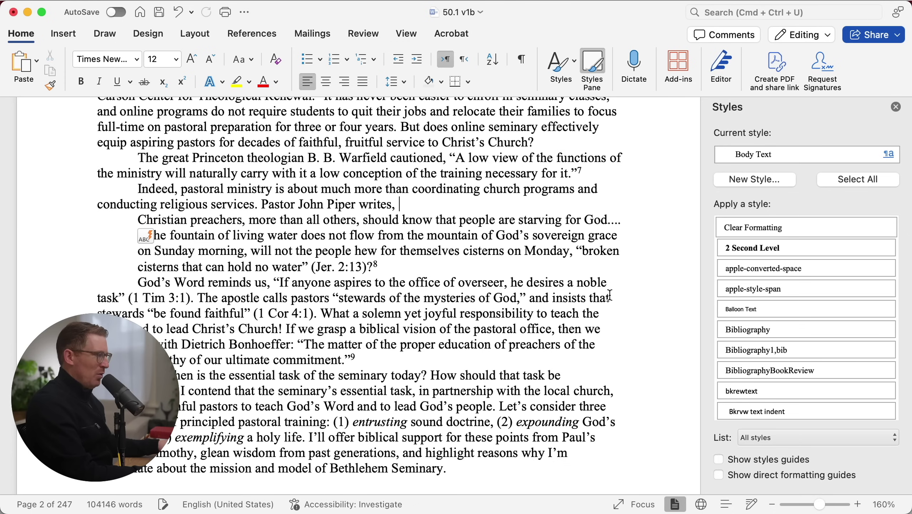
scroll(525, 243, up, 3)
scroll(525, 243, down, 5)
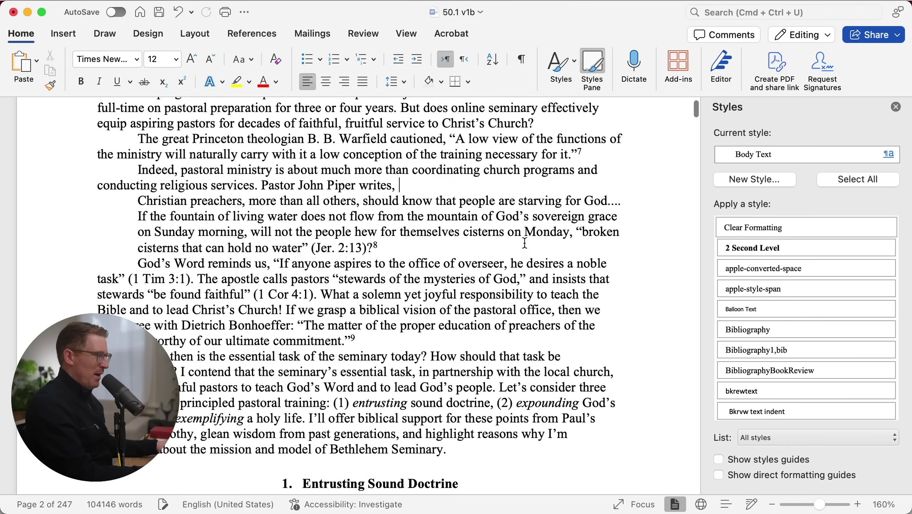
drag(383, 238, 108, 192)
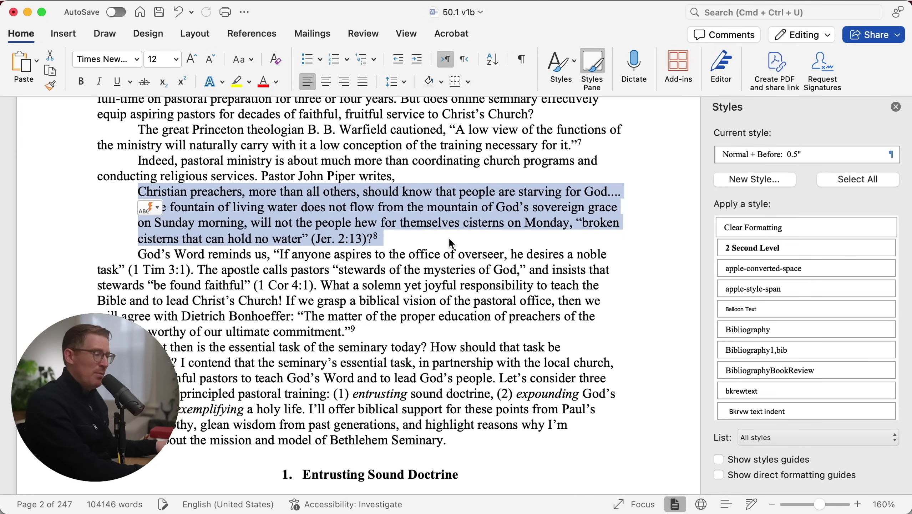
click(379, 236)
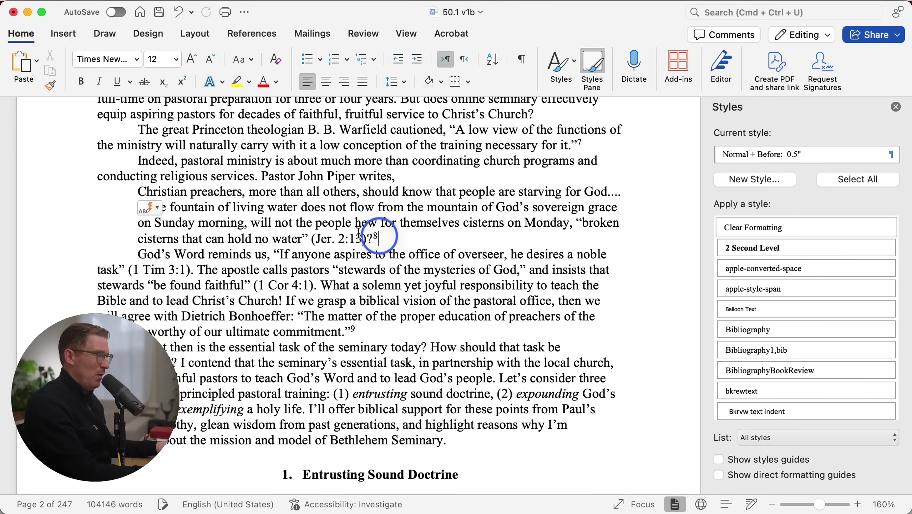
drag(379, 238, 218, 208)
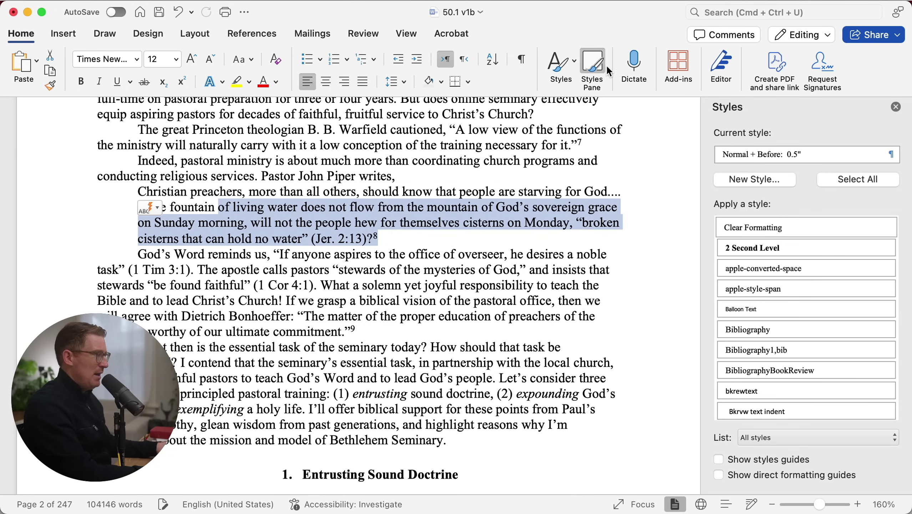
click(247, 193)
triple_click(247, 193)
click(248, 194)
triple_click(252, 197)
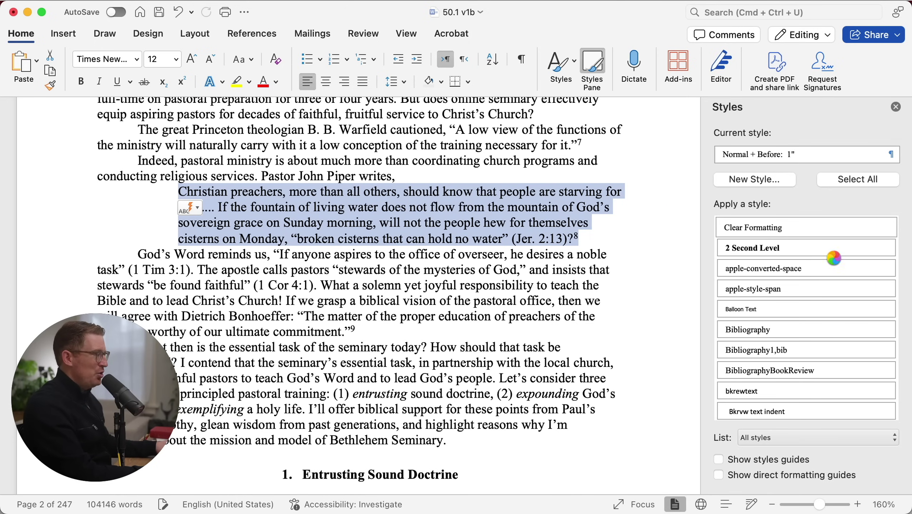
Apply the 'block quote' paragraph style to the Piper quotation and return to Ulysses
key(super+z)
double_click(261, 220)
triple_click(260, 220)
scroll(773, 359, down, 2)
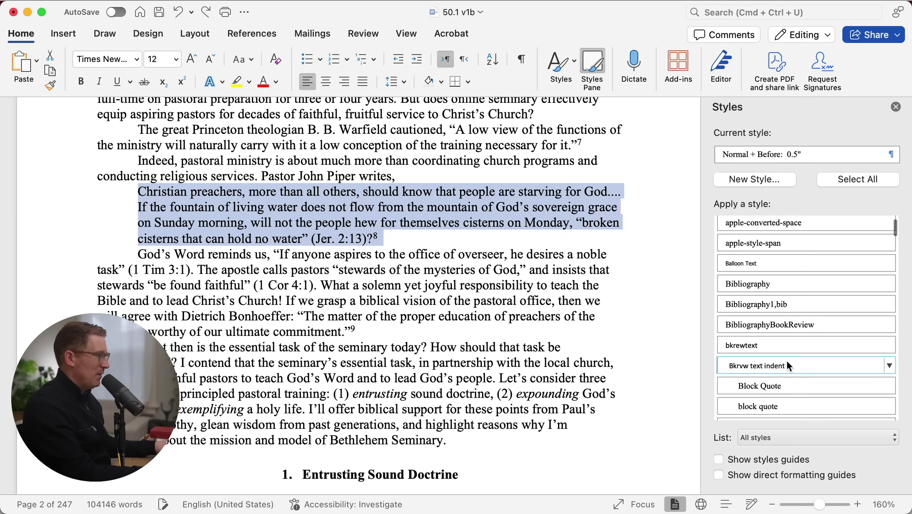
click(762, 406)
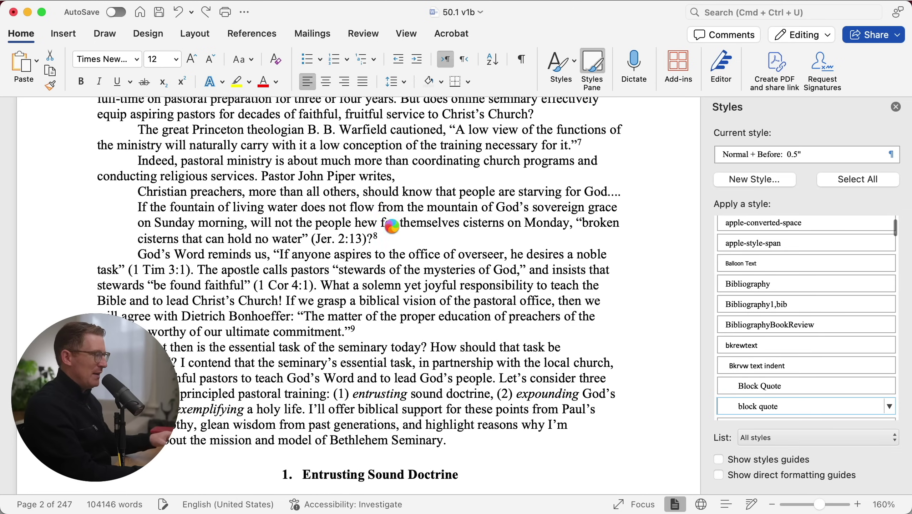
key(super+y)
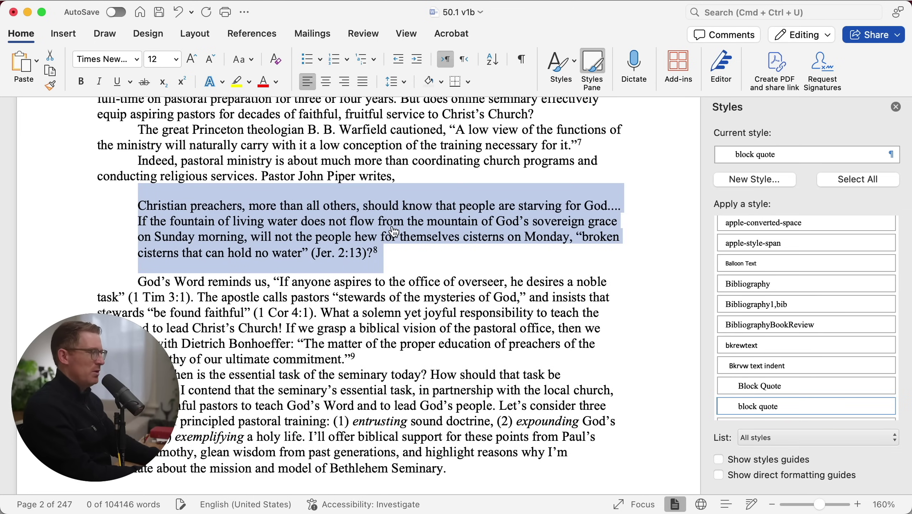
key(super+Tab)
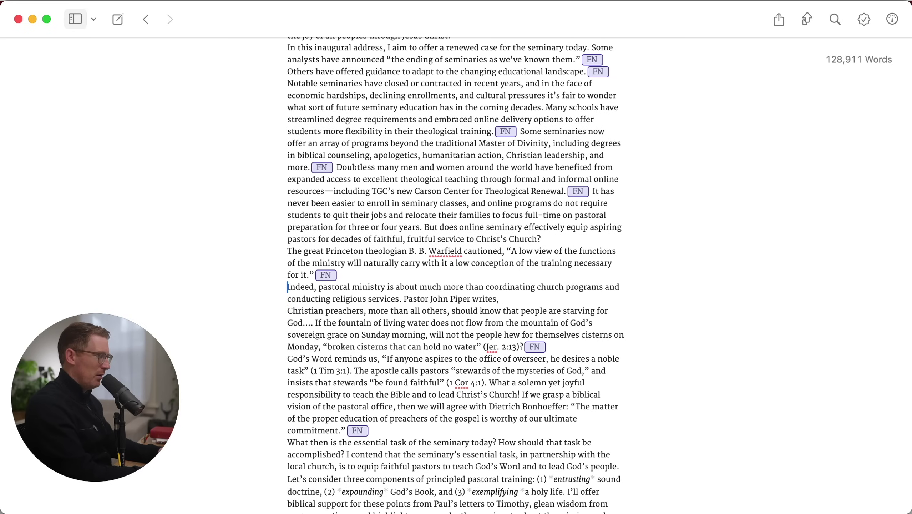
Mark the 'Indeed, pastoral ministry' paragraph as a block quote with '>'
text(>)
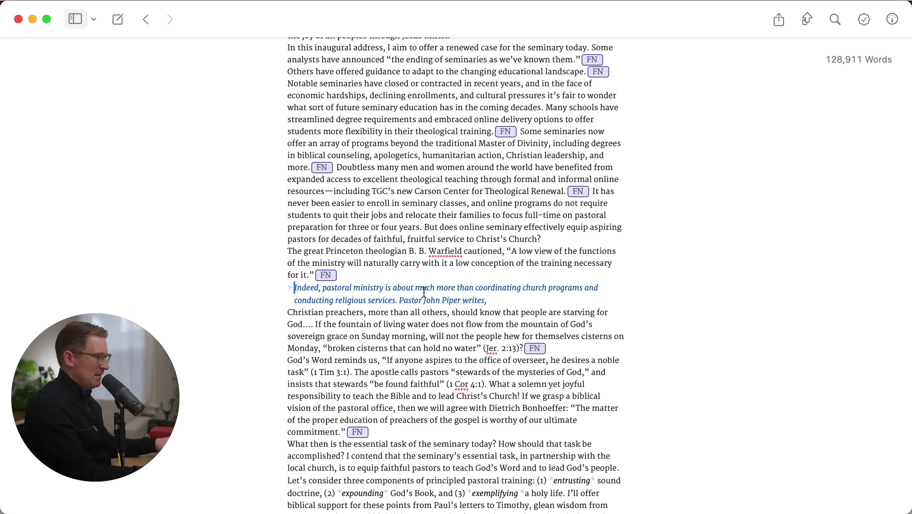
double_click(351, 290)
triple_click(351, 291)
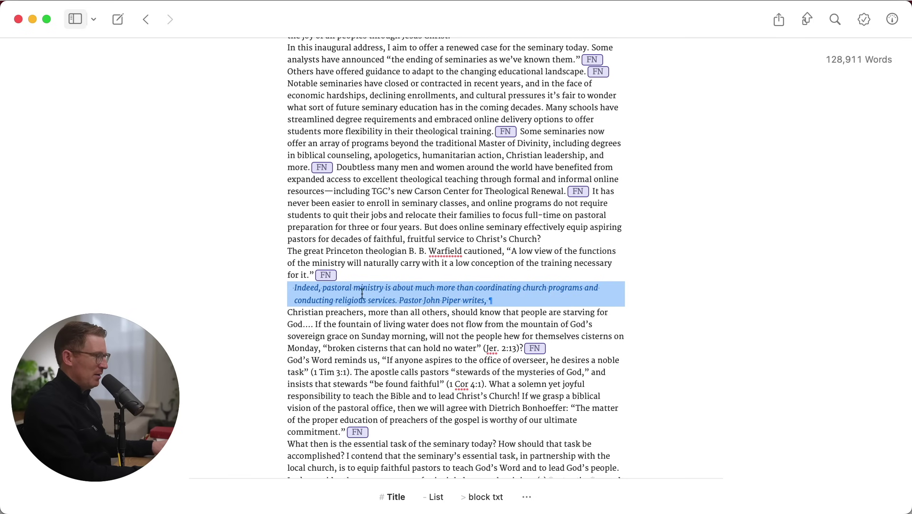
right_click(402, 294)
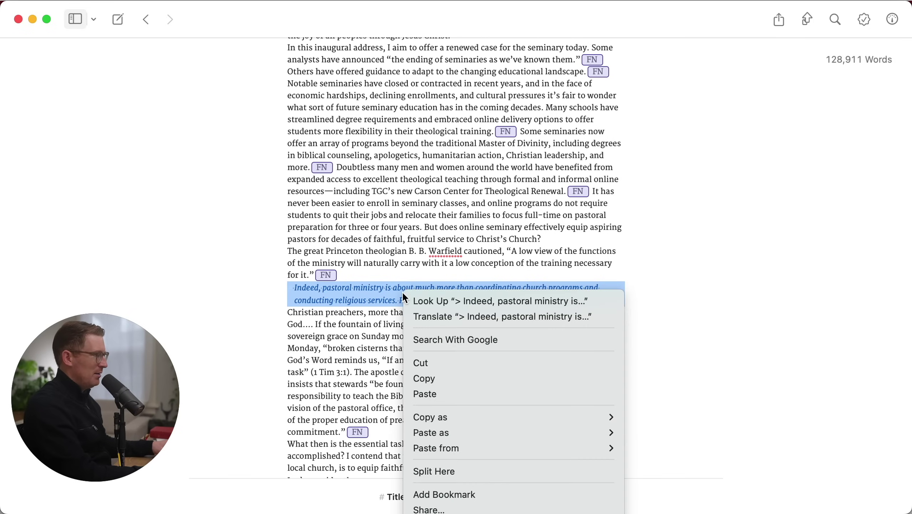
click(742, 309)
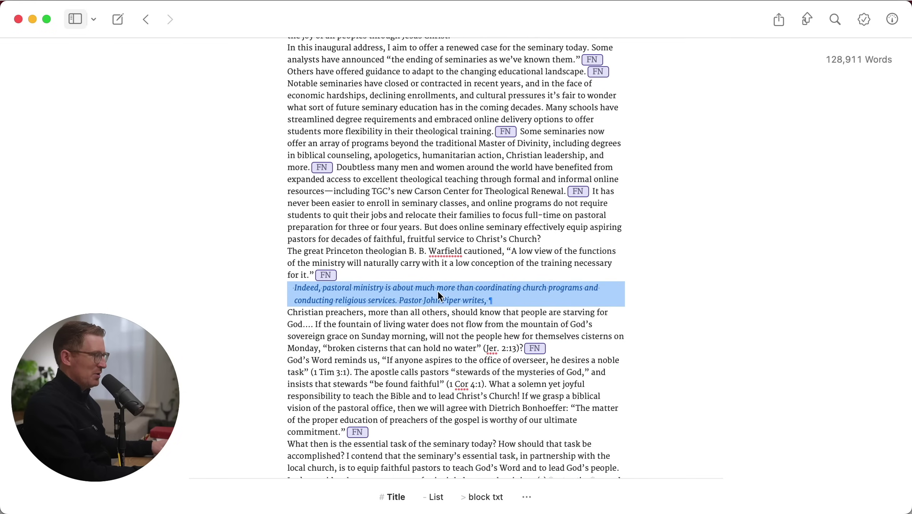
click(525, 298)
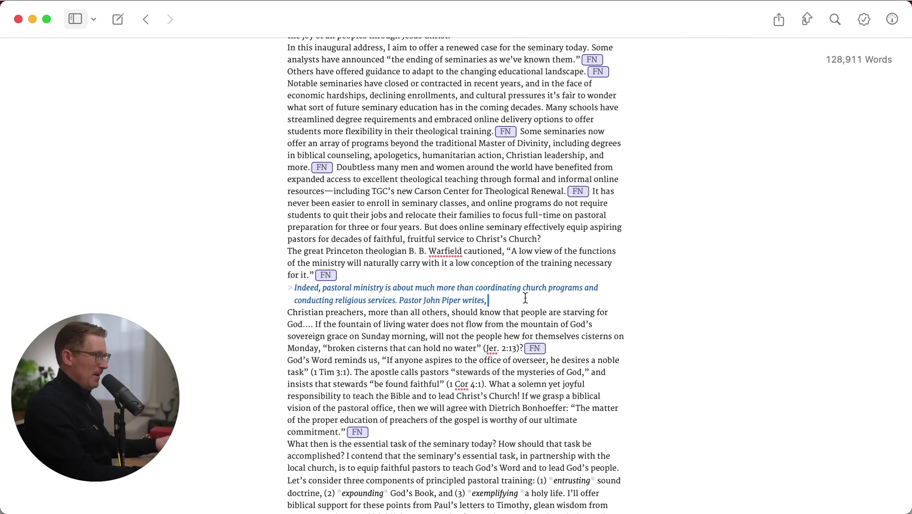
Scroll down to the 'Exemplifying a Holy Life' section
scroll(460, 365, down, 10)
scroll(460, 365, down, 20)
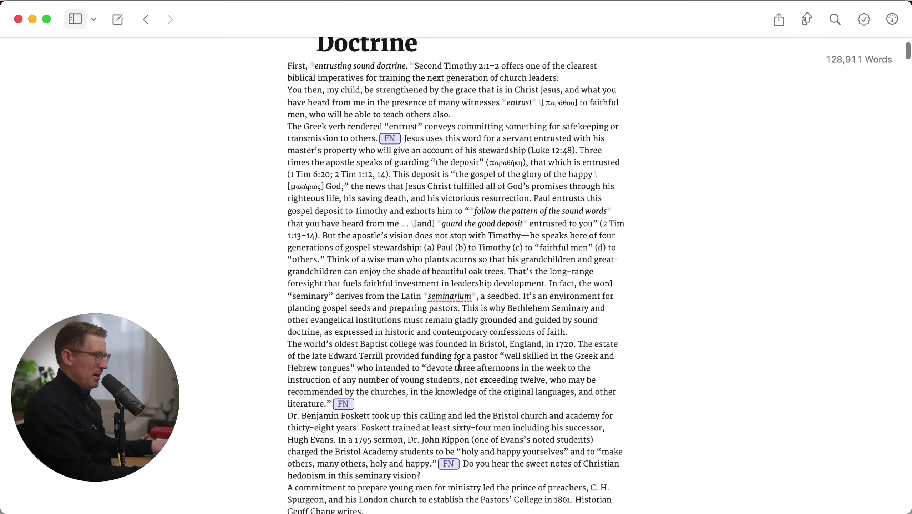
scroll(459, 365, down, 6)
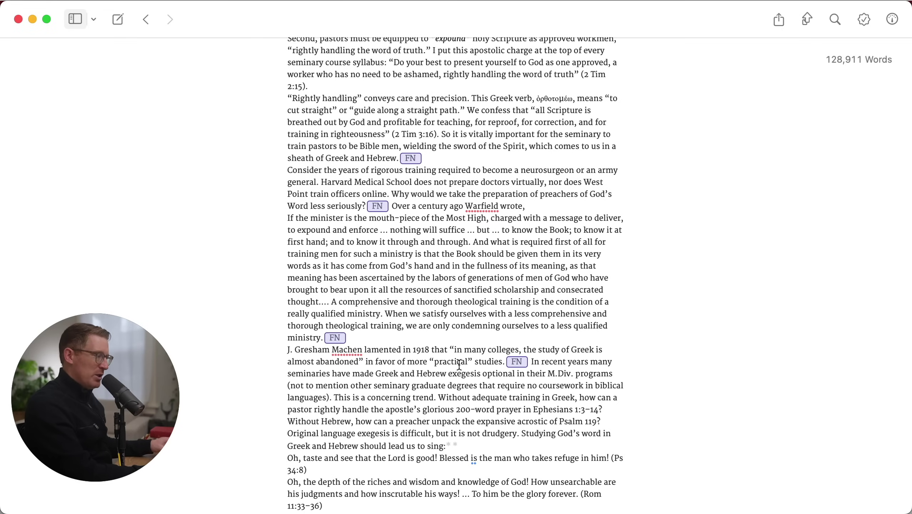
scroll(490, 352, down, 10)
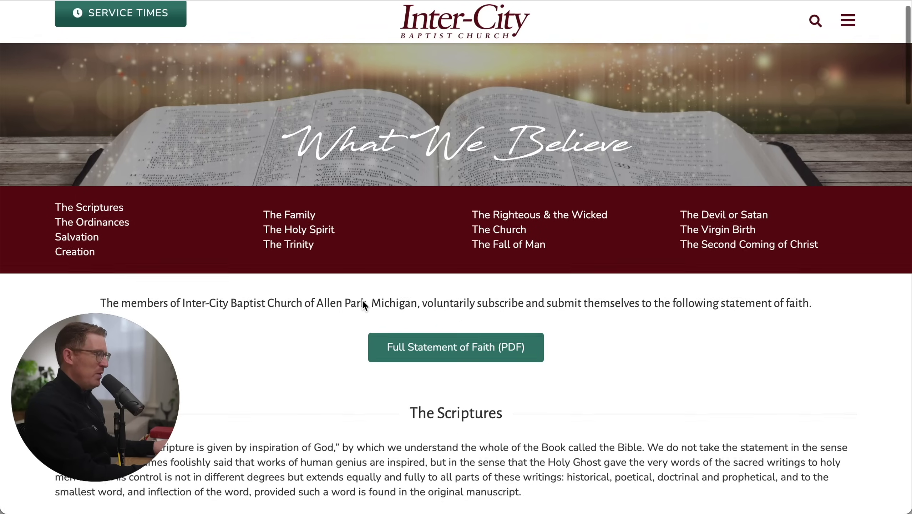
Select the church's entire statement of faith on the What We Believe page, then return to VS Code
scroll(357, 300, down, 8)
scroll(357, 298, down, 7)
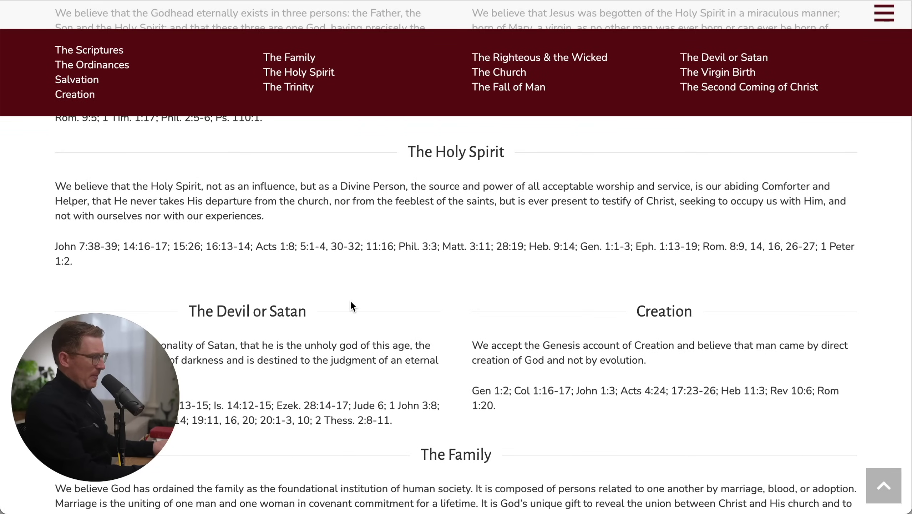
scroll(367, 306, down, 8)
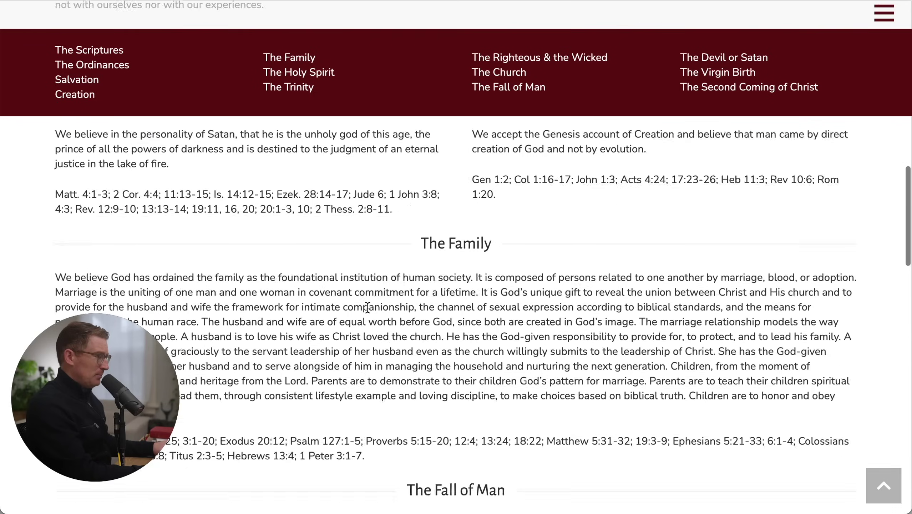
scroll(369, 307, down, 15)
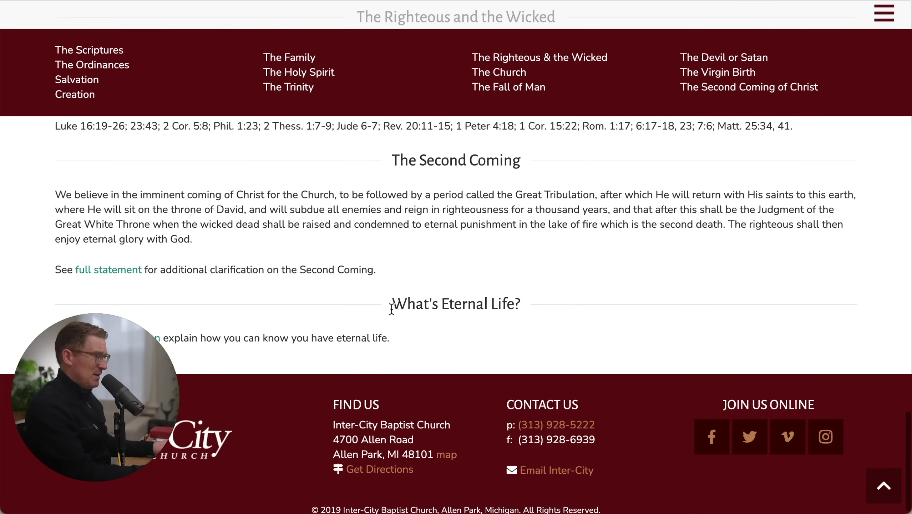
drag(415, 336, 365, 243)
scroll(386, 283, up, 20)
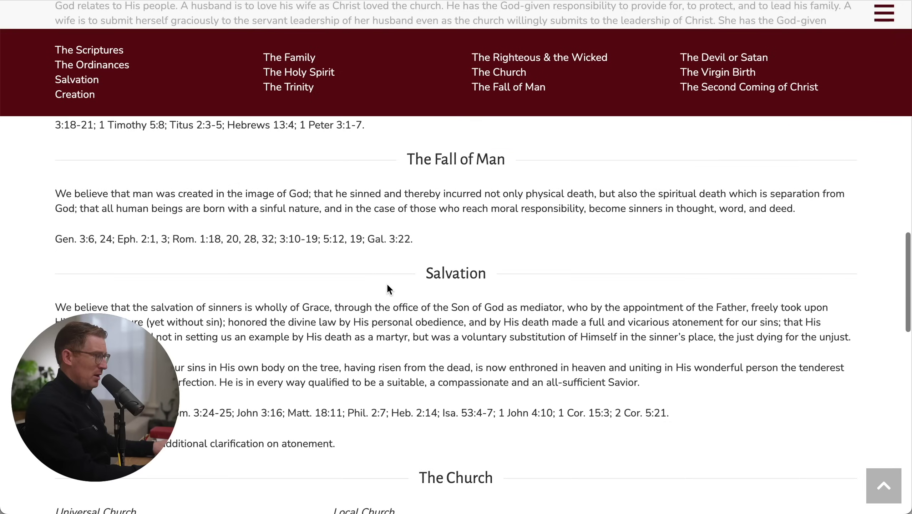
scroll(386, 284, up, 10)
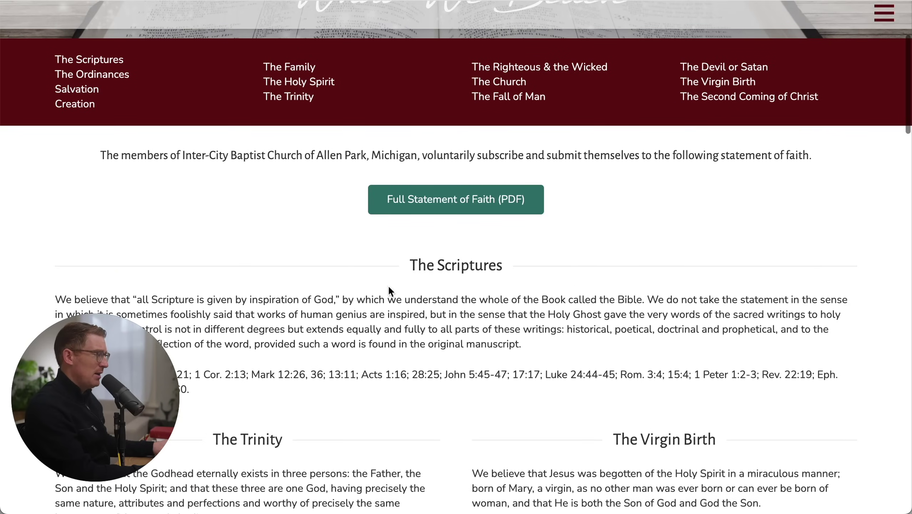
shift+click(99, 155)
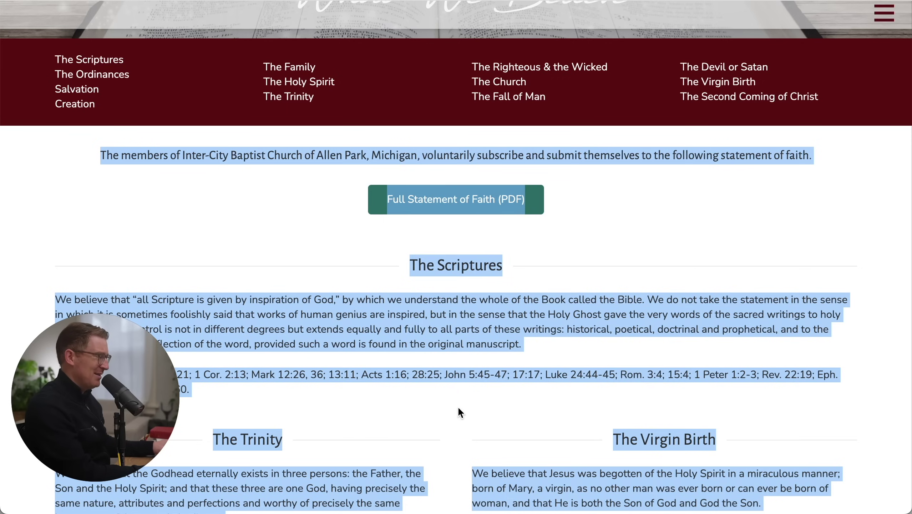
key(super+Tab)
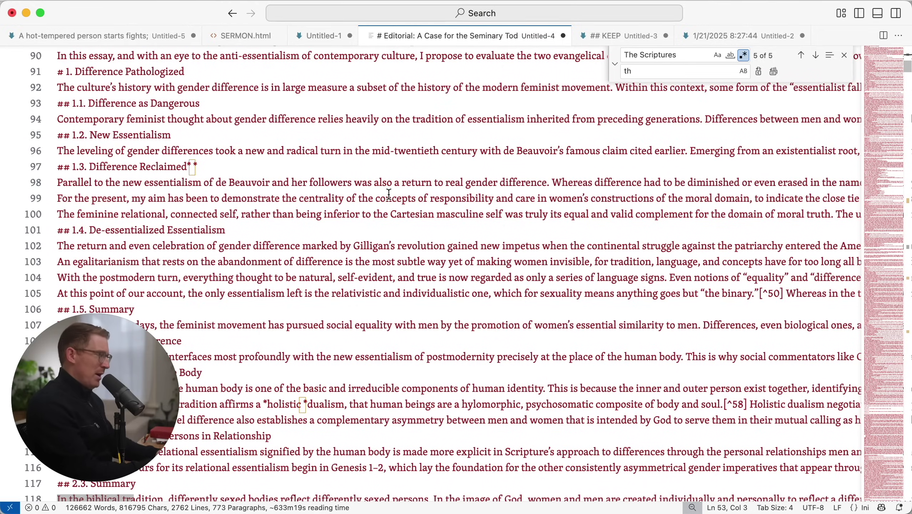
Replace the essay with the pasted statement of faith, wrap lines, and delete the PDF button text
key(super+a)
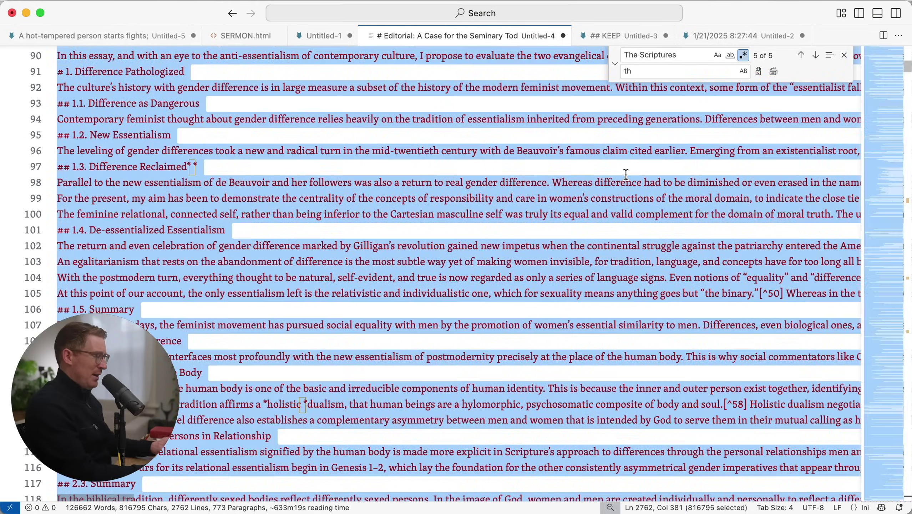
key(super+v)
key(super+Up)
key(alt+z)
key(Down)
key(Down)
key(shift+End)
key(BackSpace)
Make The Scriptures, The Trinity and The Virgin Birth '##' headings
key(Down)
text(##)
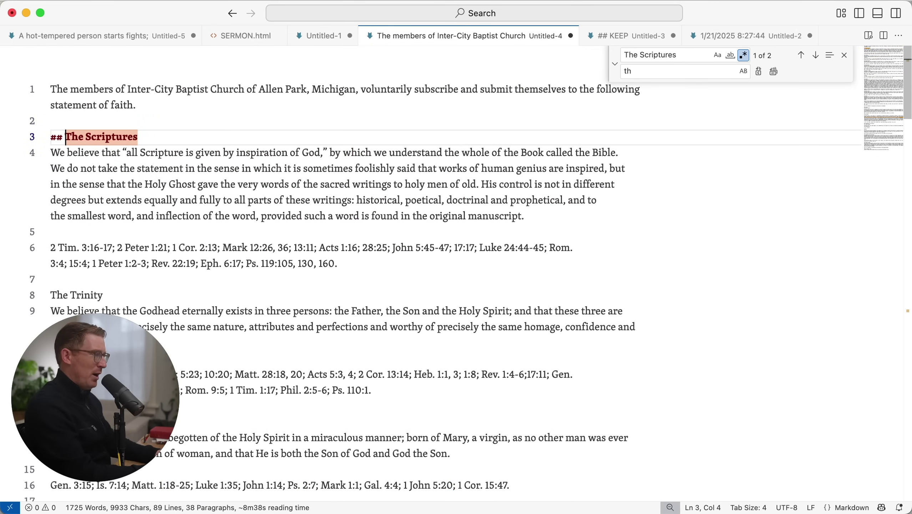
key(shift+Home)
scroll(465, 260, down, 3)
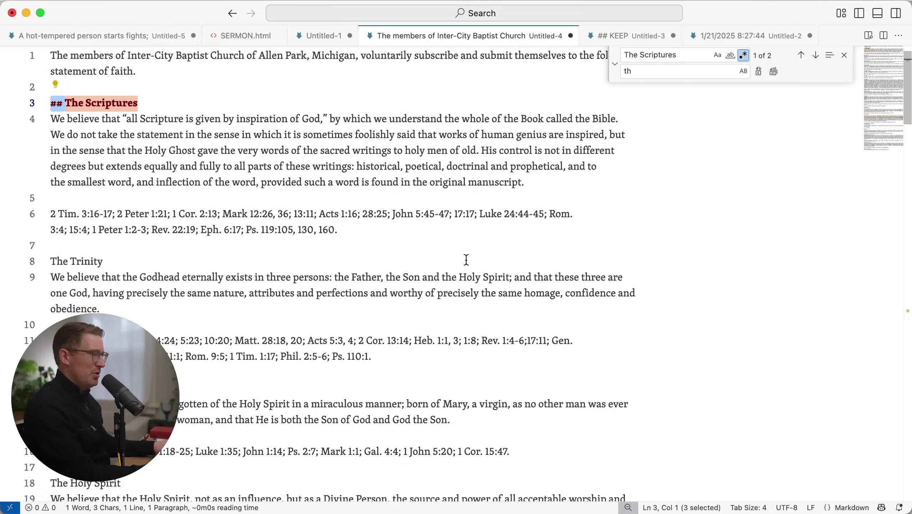
click(195, 230)
key(Home)
text(##)
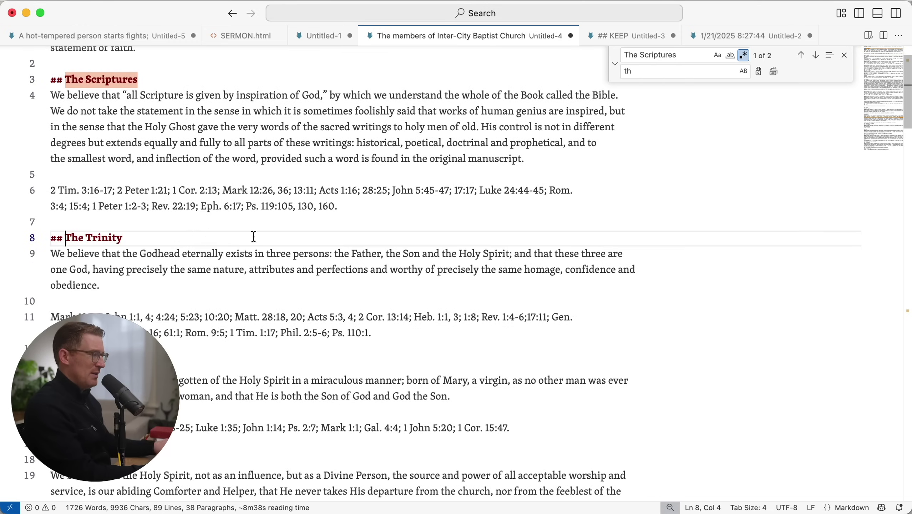
scroll(305, 242, down, 4)
scroll(178, 270, down, 1)
click(173, 252)
key(Home)
text(##)
Make The Holy Spirit and Creation '##' headings
scroll(173, 252, down, 4)
click(204, 279)
key(Home)
text(##)
scroll(367, 292, down, 14)
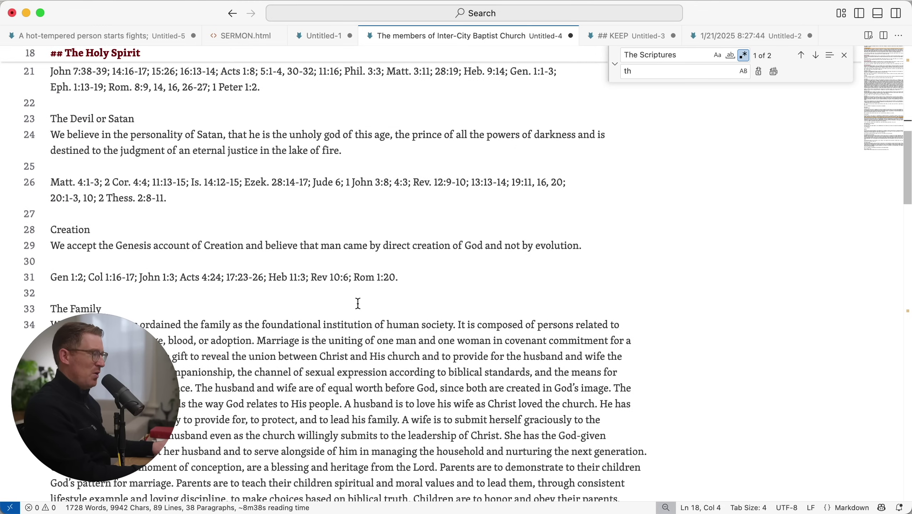
click(346, 229)
key(Home)
text(##)
Make The Family and The Fall of Man '##' headings
scroll(329, 209, down, 10)
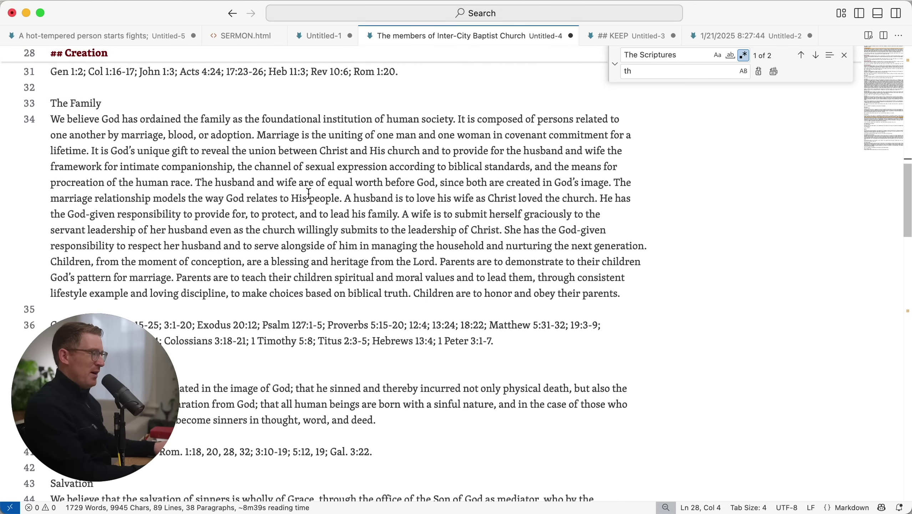
click(194, 104)
key(Home)
text(##)
scroll(233, 215, down, 7)
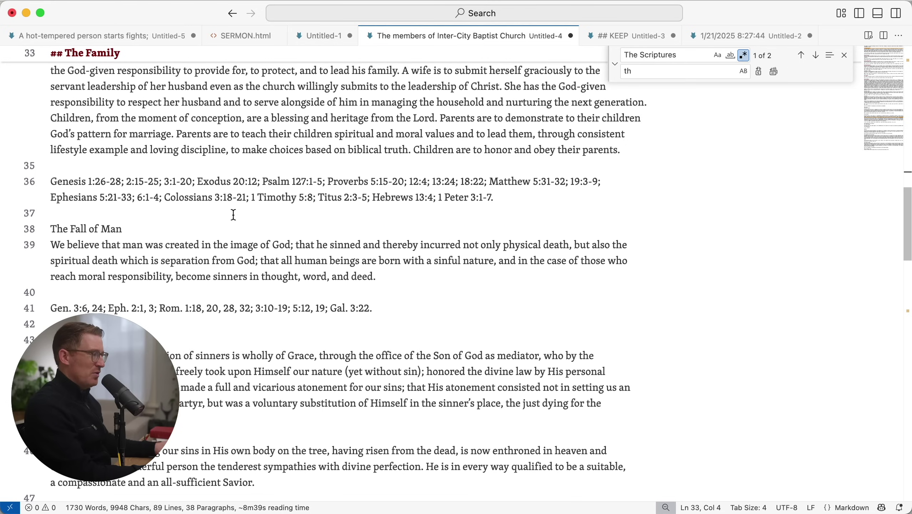
click(136, 234)
key(Home)
text(##)
Make The Church a '##' heading with Universal Church and Local Church as '###' subheadings
scroll(216, 248, down, 4)
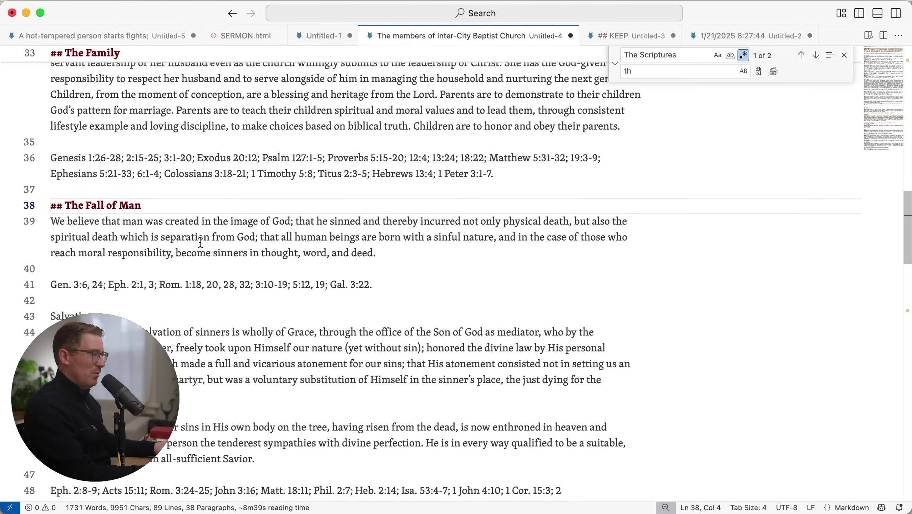
scroll(264, 275, down, 10)
scroll(146, 271, down, 2)
click(155, 251)
key(Home)
text(##)
key(Down)
key(Home)
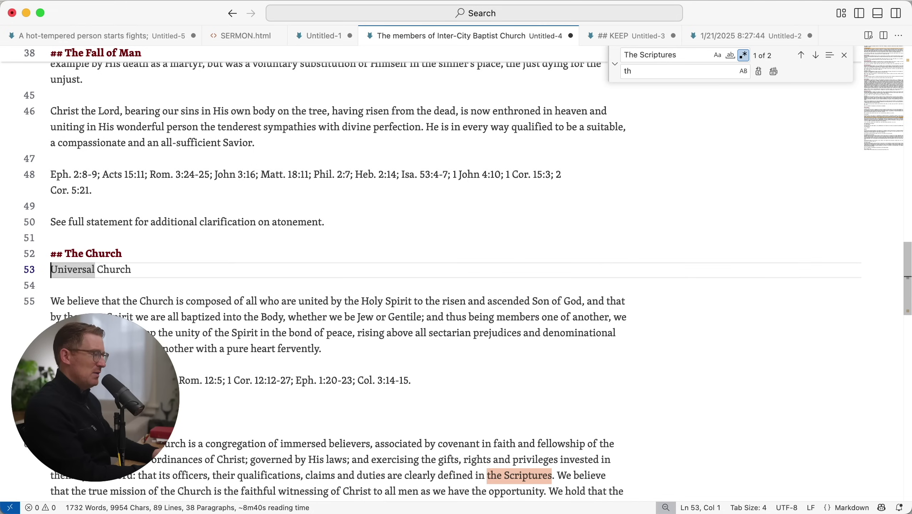
text(###)
scroll(278, 244, down, 8)
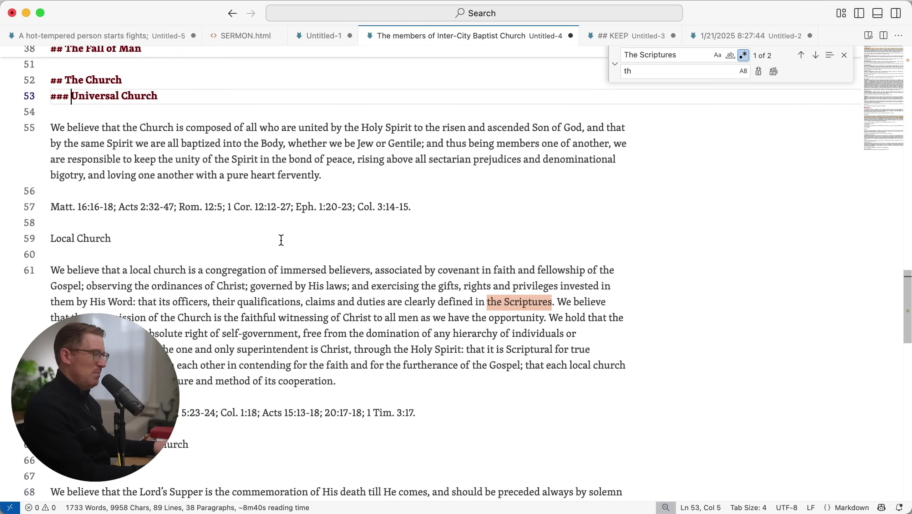
click(190, 223)
key(Down)
key(Home)
text(###)
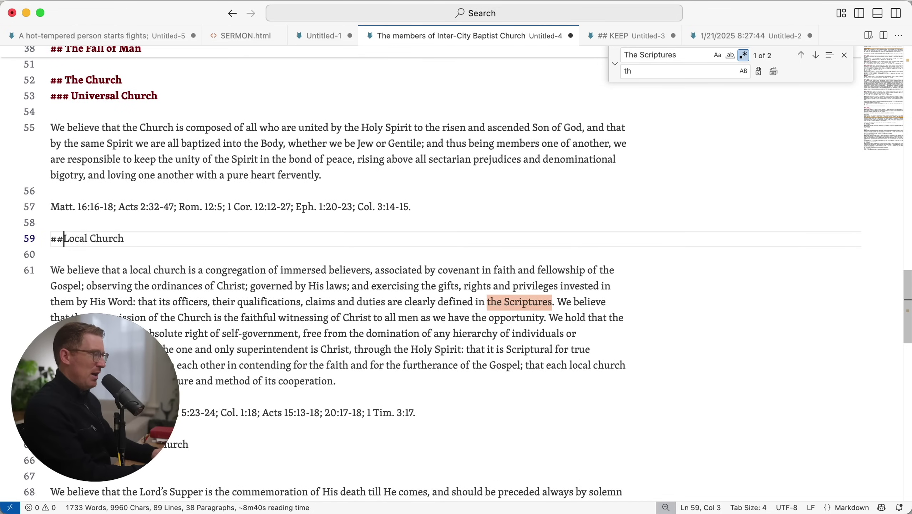
Make The Ordinances of the Church '##', with The Lord's Supper and Baptism as '###' subheadings
scroll(234, 213, down, 10)
click(224, 185)
key(Home)
text(##)
key(Down)
key(Home)
text(###)
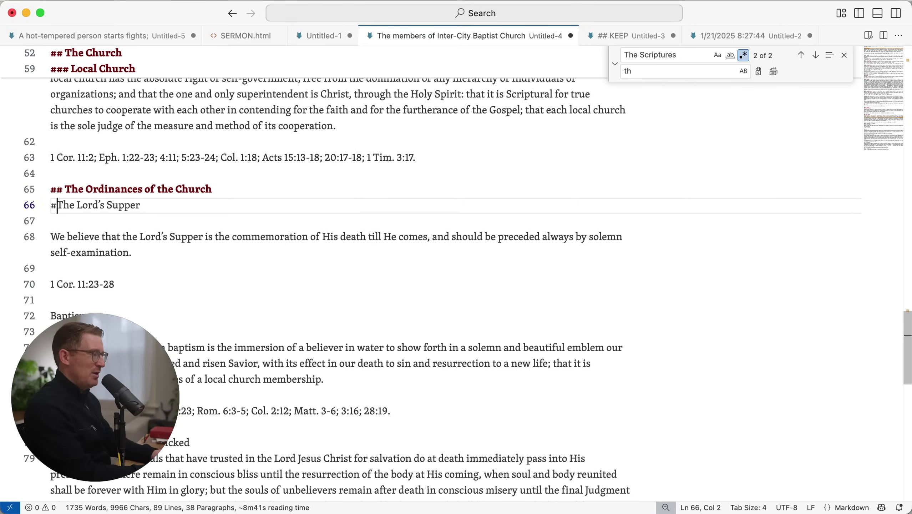
scroll(138, 135, down, 7)
click(138, 134)
key(Down)
text(###)
Make The Righteous and the Wicked, The Second Coming and the eternal-life line '##' headings
scroll(235, 197, down, 7)
click(220, 105)
key(Home)
text(##)
scroll(488, 285, down, 6)
click(188, 145)
key(Home)
text(##)
click(185, 295)
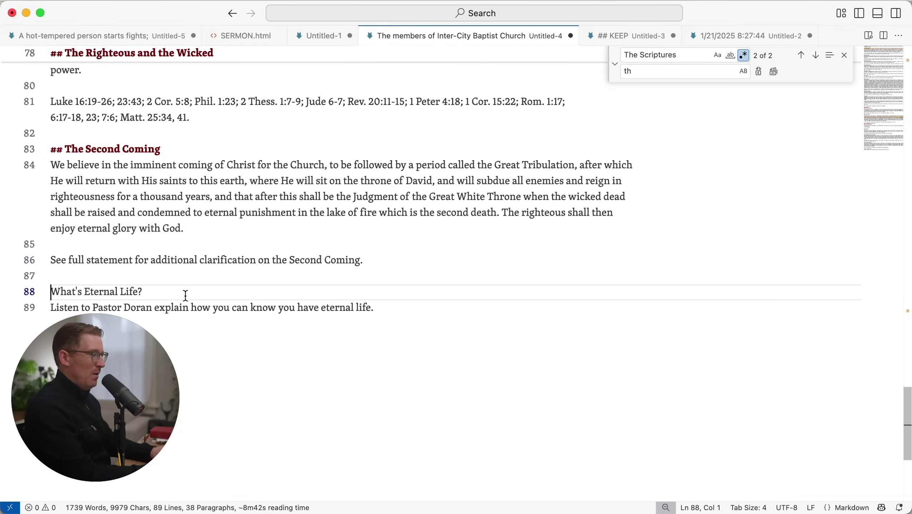
key(Home)
text(##)
Delete the closing eternal-life lines and the see-full-statement line at the end of the file
key(shift+Down)
key(shift+Down)
key(BackSpace)
key(BackSpace)
key(shift+Up)
key(shift+Up)
key(BackSpace)
key(BackSpace)
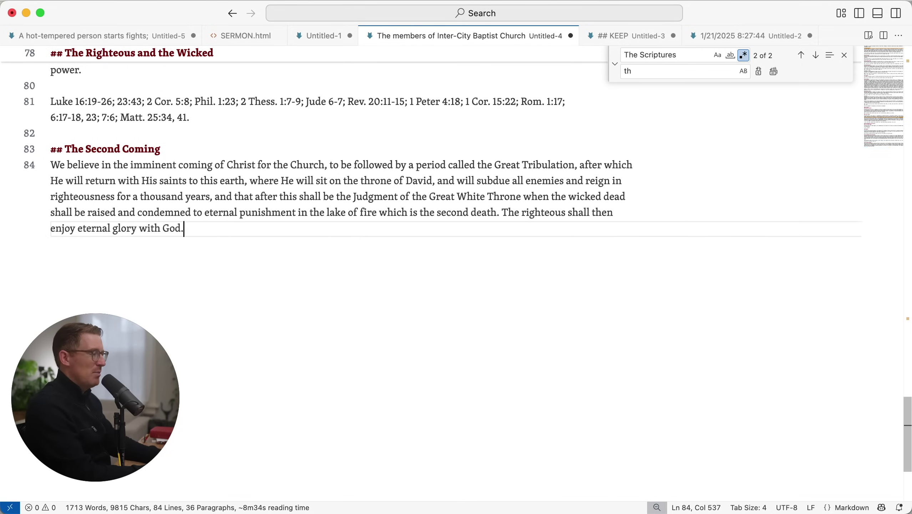
key(super+Up)
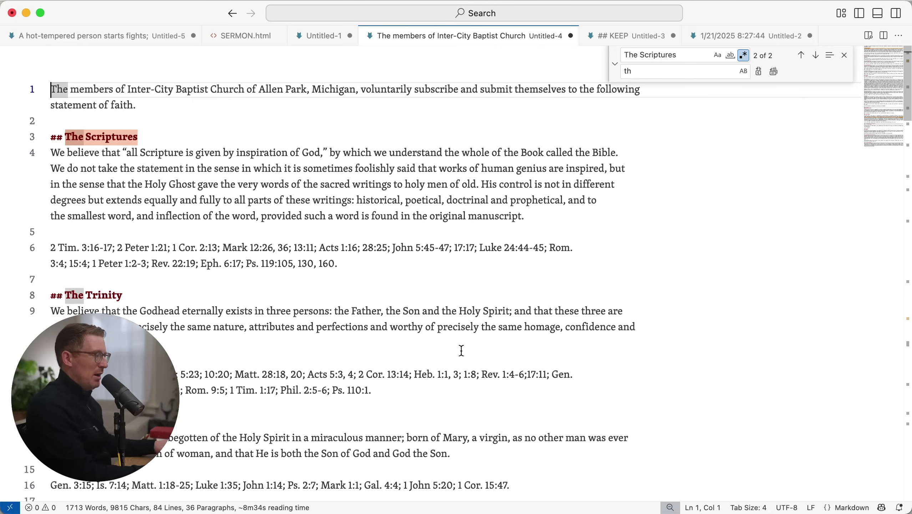
double_click(436, 248)
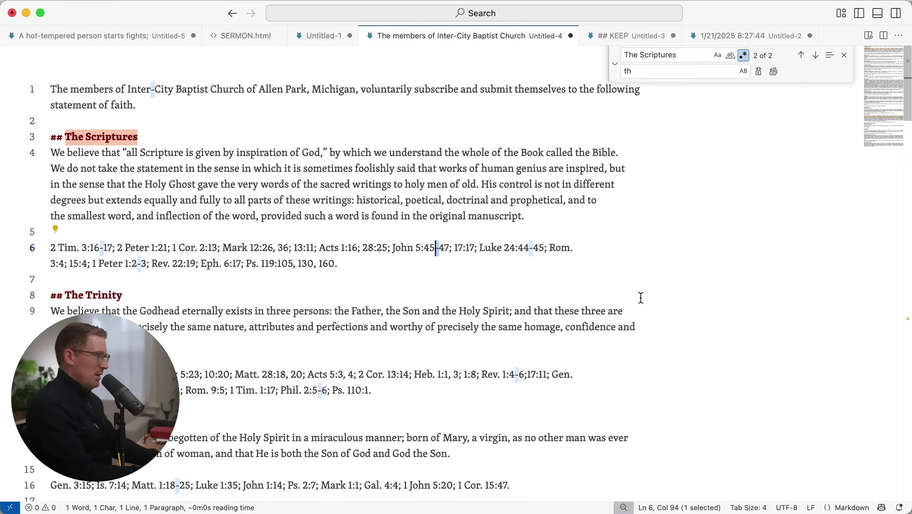
Enter the regex search pattern ([0-9])-([0-9]) with capture groups in Find
triple_click(690, 53)
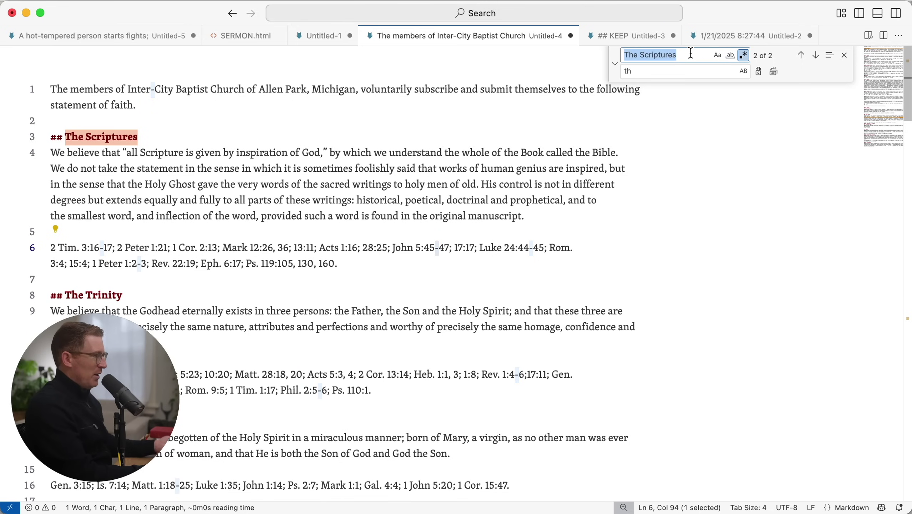
text([)
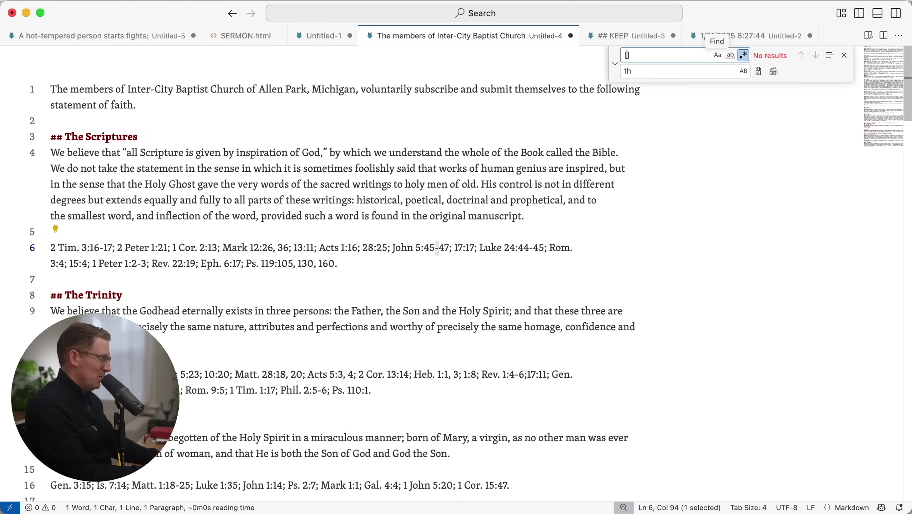
text(0)
text(-9])
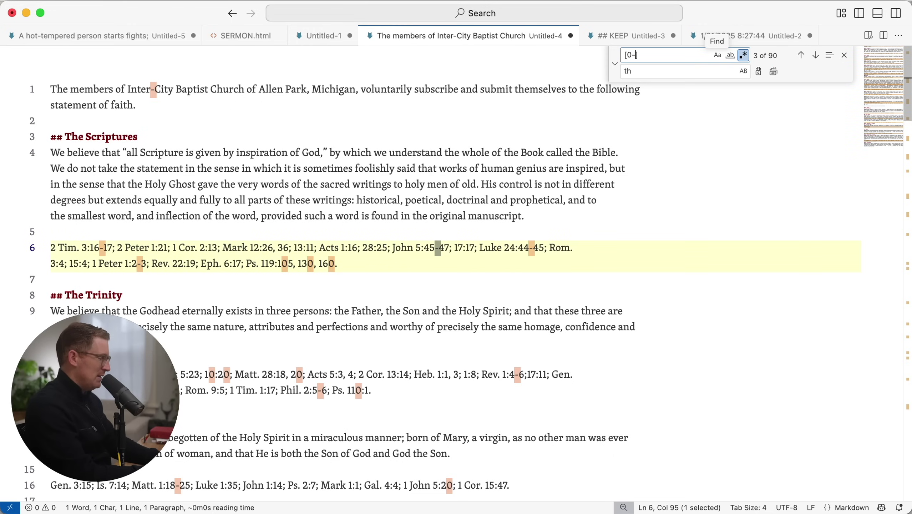
text(-)
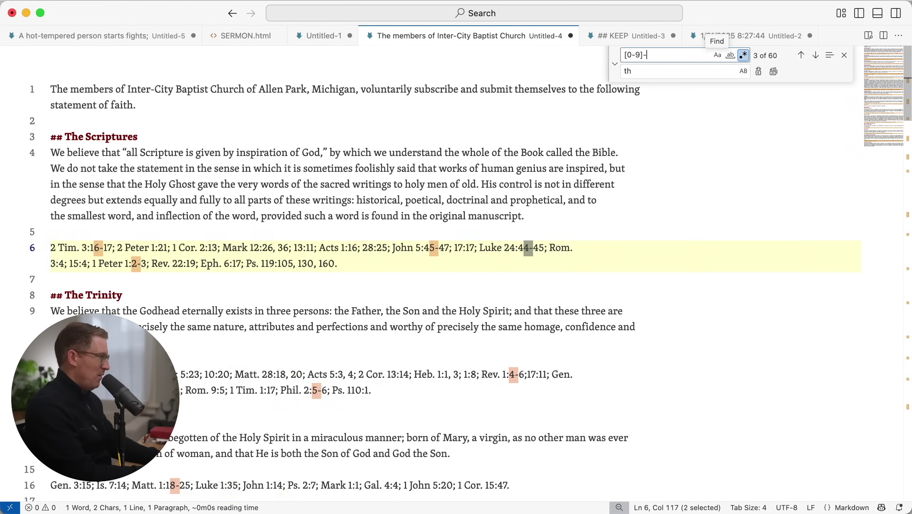
text([0-9])
click(628, 55)
text(()
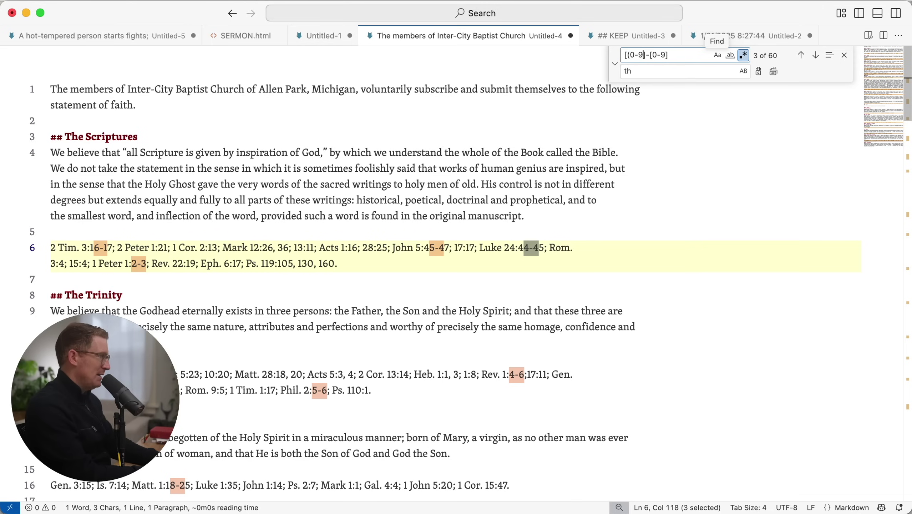
key(Right)
key(Delete)
text(()
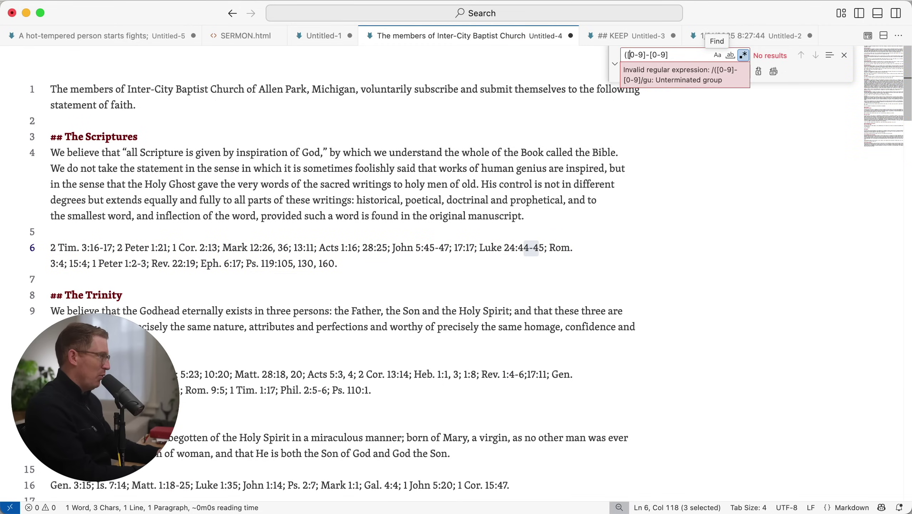
text())
key(Right)
text(()
key(End)
text())
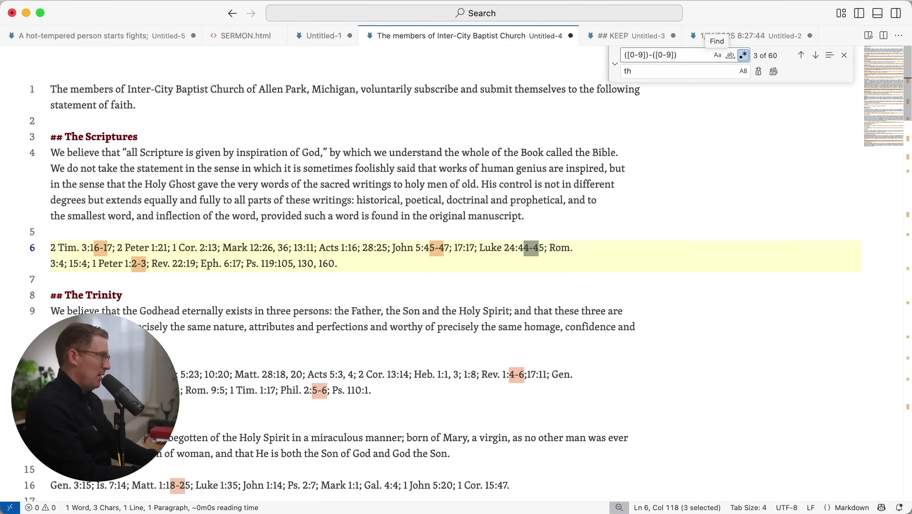
Replace all matches with $1–$2 so verse ranges use en-dashes, like 3:16–17
key(Tab)
key(BackSpace)
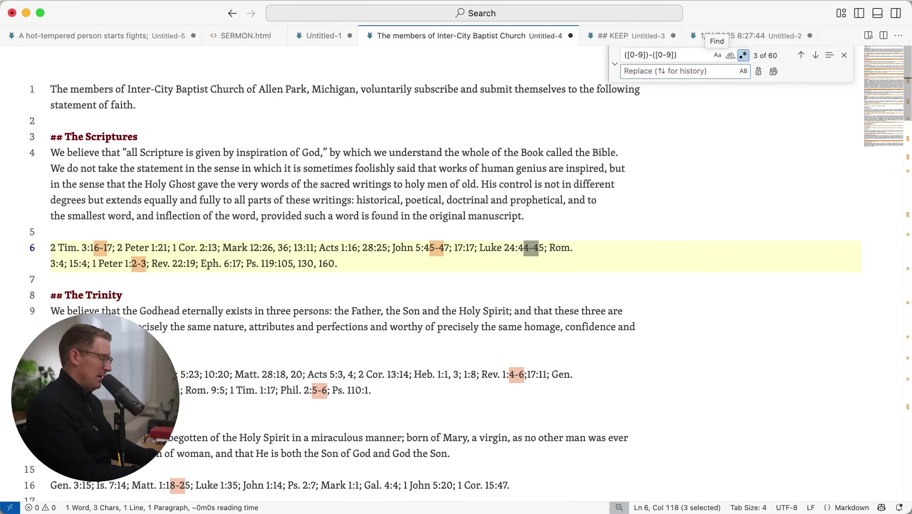
text($1–$2)
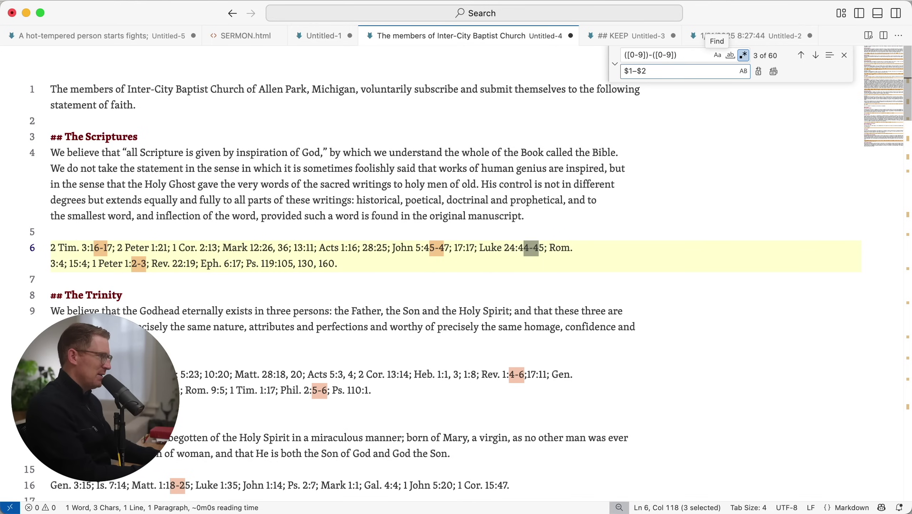
key(super+alt+Return)
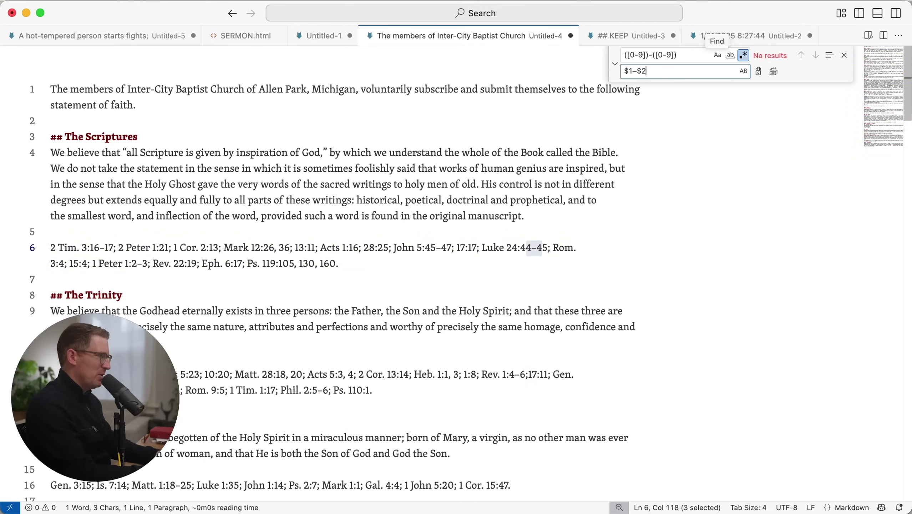
click(532, 175)
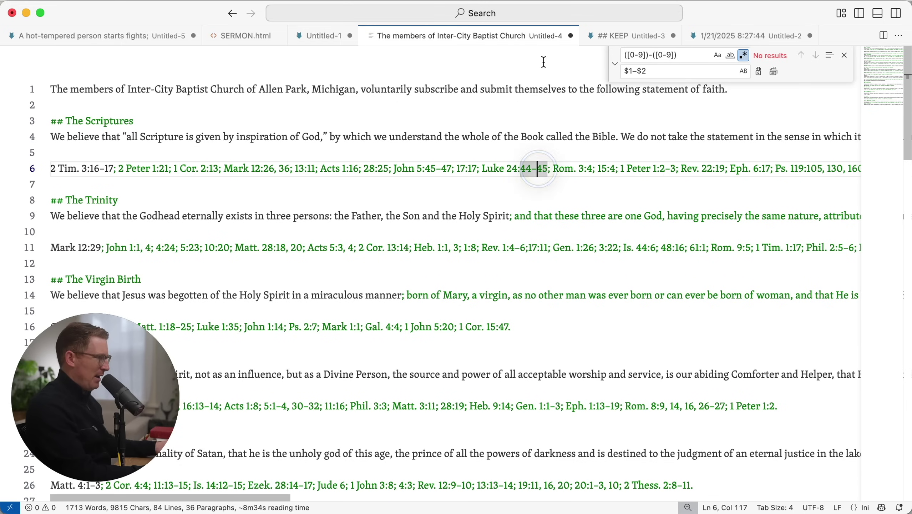
Wrap the line 6 verse references under The Scriptures in asterisks to italicize them
key(super+Left)
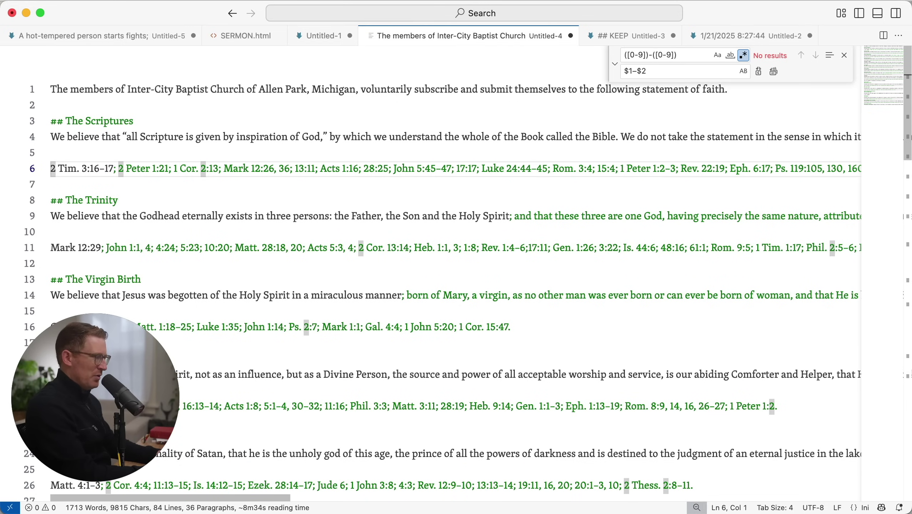
key(super+Right)
text(*)
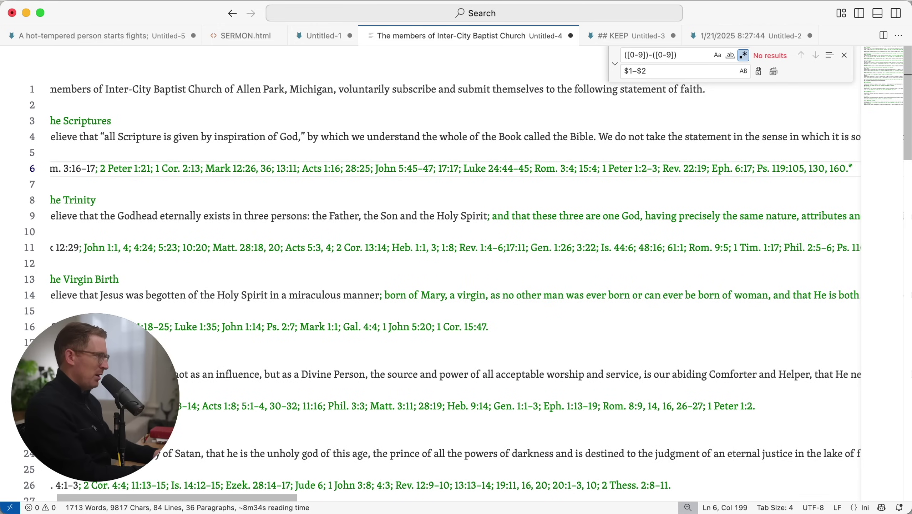
key(super+Left)
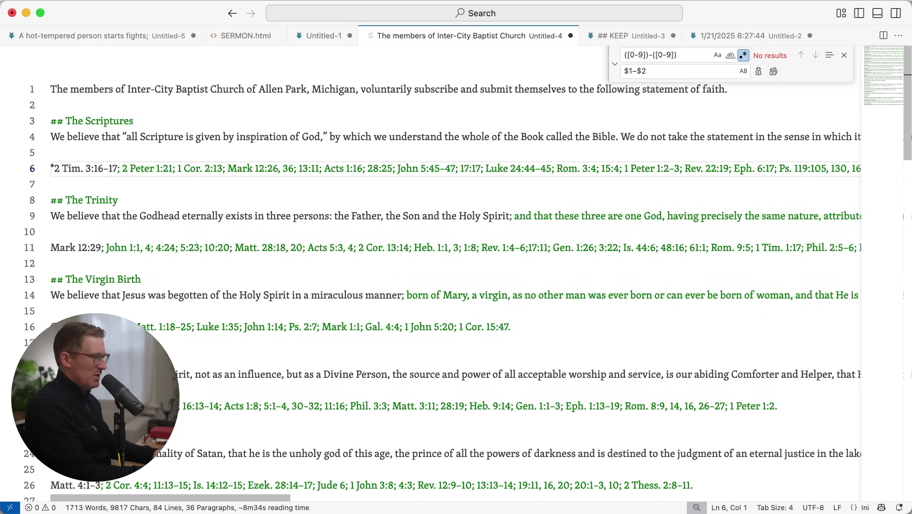
key(Down)
key(Down)
key(Down)
key(Down)
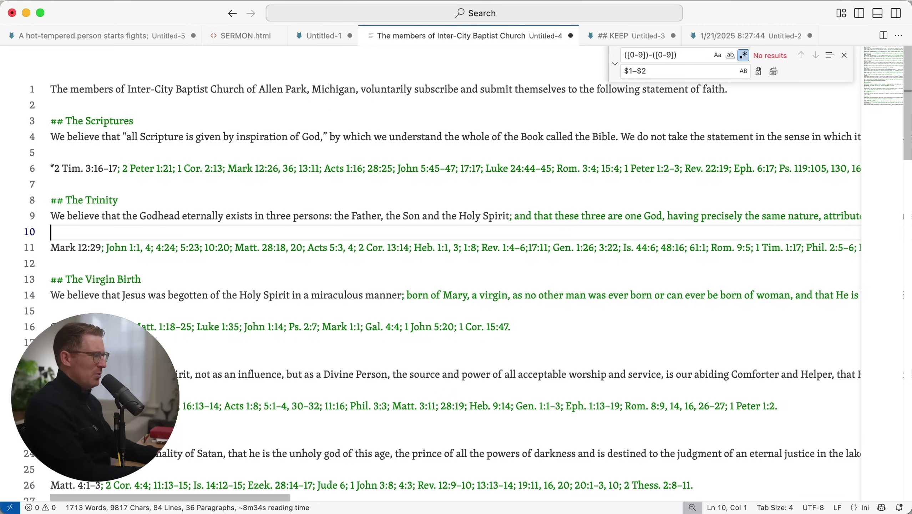
scroll(408, 324, down, 15)
scroll(405, 305, down, 10)
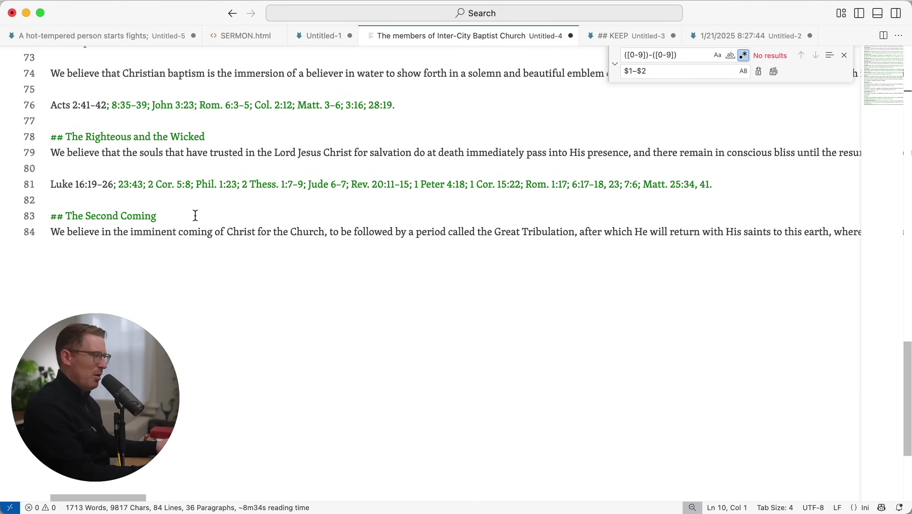
scroll(195, 214, up, 6)
key(super+a)
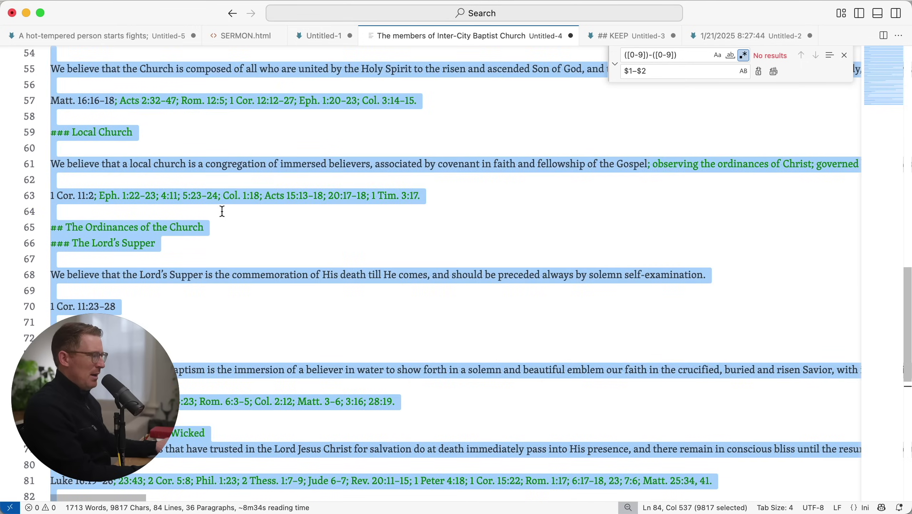
Convert the Markdown to HTML with Raycast's Markdown This and paste it over the document
key(alt+space)
text(markd)
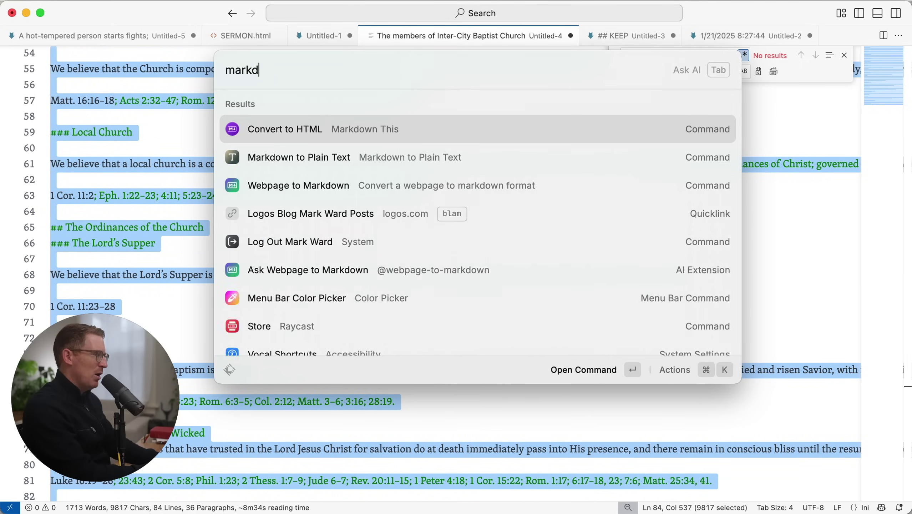
text(o)
key(Return)
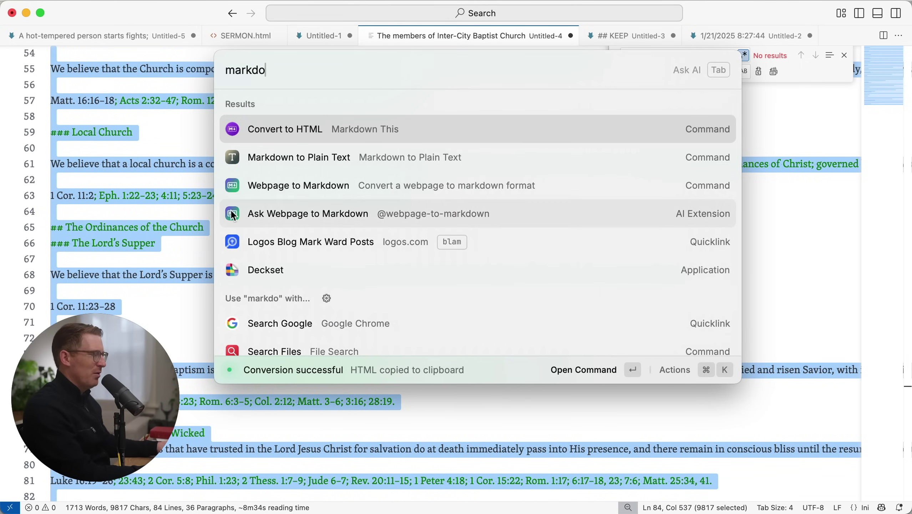
key(Escape)
key(super+v)
key(super+Up)
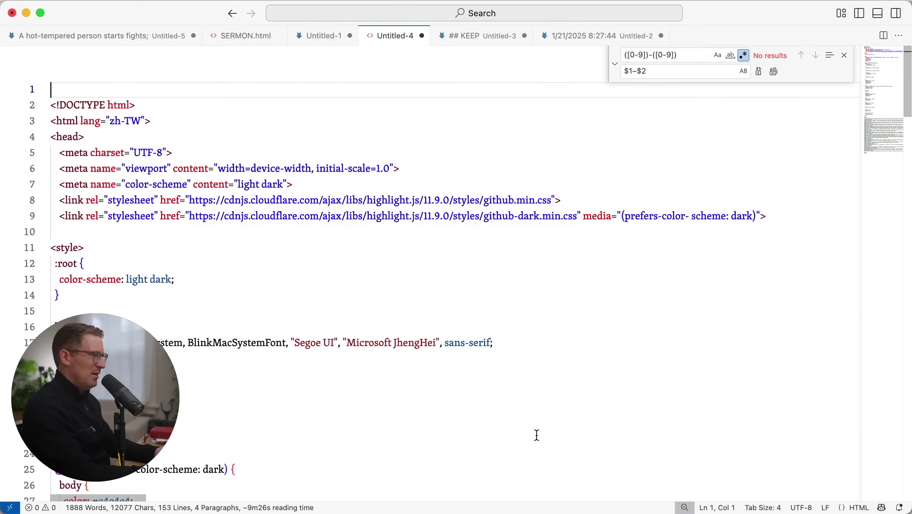
Delete the page header and style block above the first <p> and unindent the first paragraph
key(shift+Down)
scroll(535, 434, down, 10)
scroll(489, 332, down, 15)
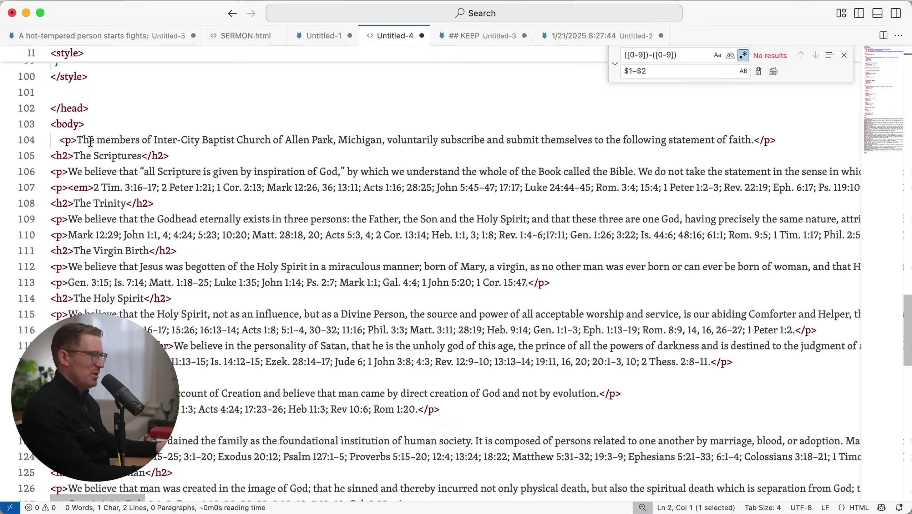
shift+click(118, 123)
key(BackSpace)
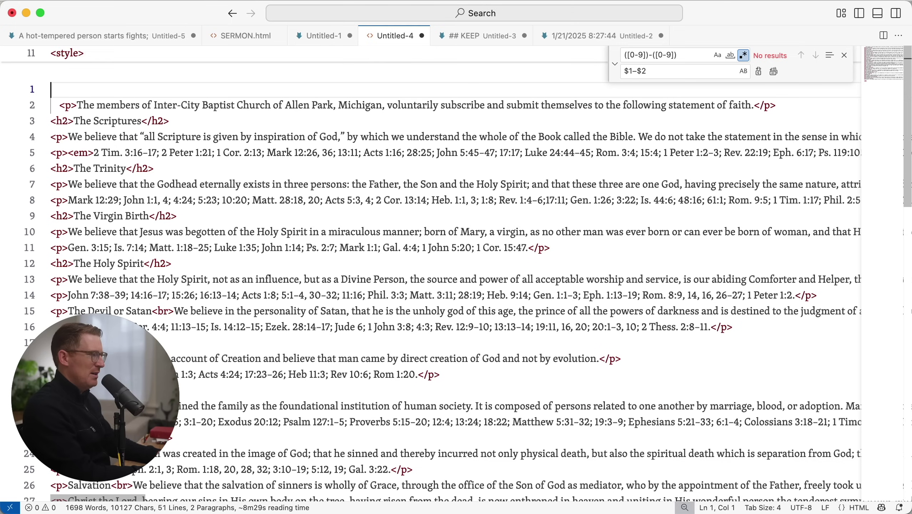
key(Down)
key(shift+Tab)
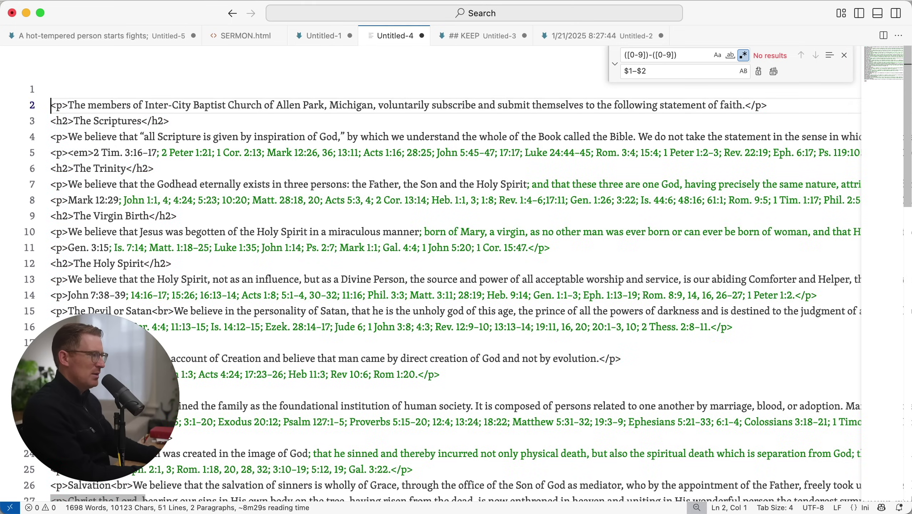
key(super+Down)
key(shift+Up)
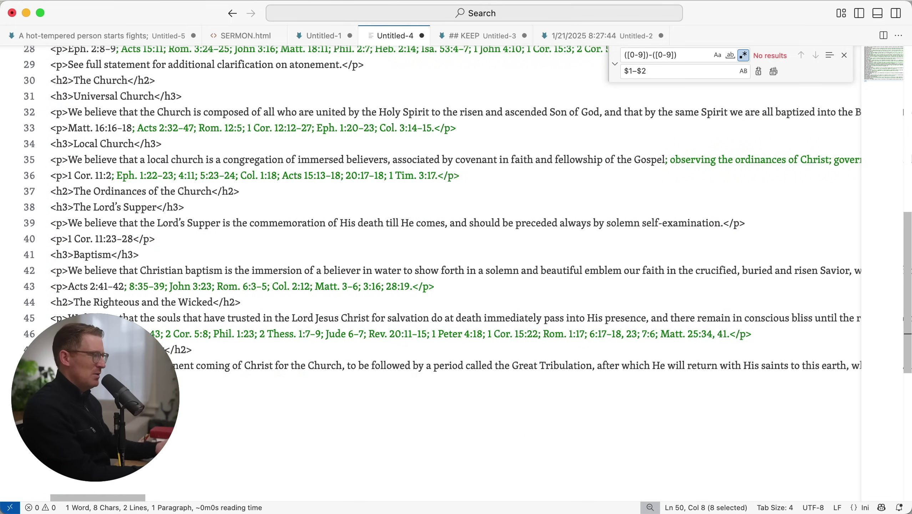
Try replacing The Scriptures' <h2> tag with '##', then undo to restore the h2 markup
scroll(235, 81, up, 10)
click(193, 122)
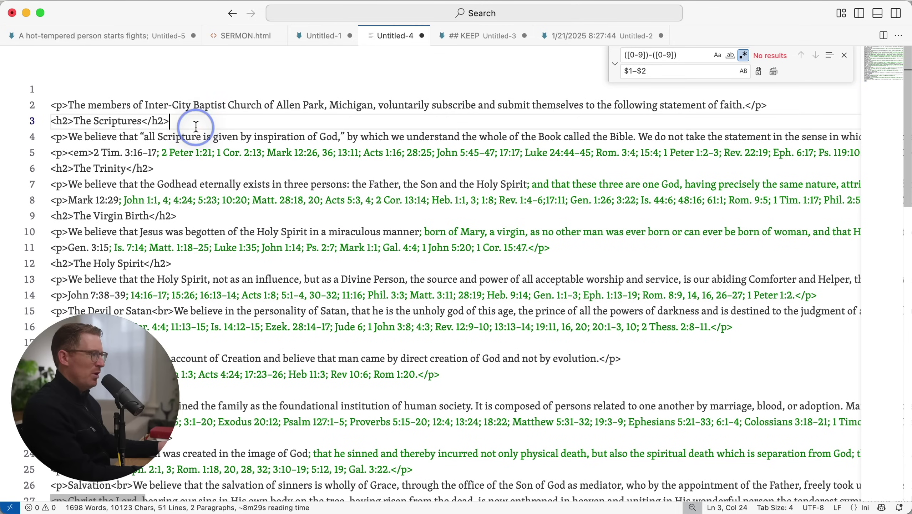
key(shift+Right)
key(shift+Right)
key(shift+Right)
key(shift+Right)
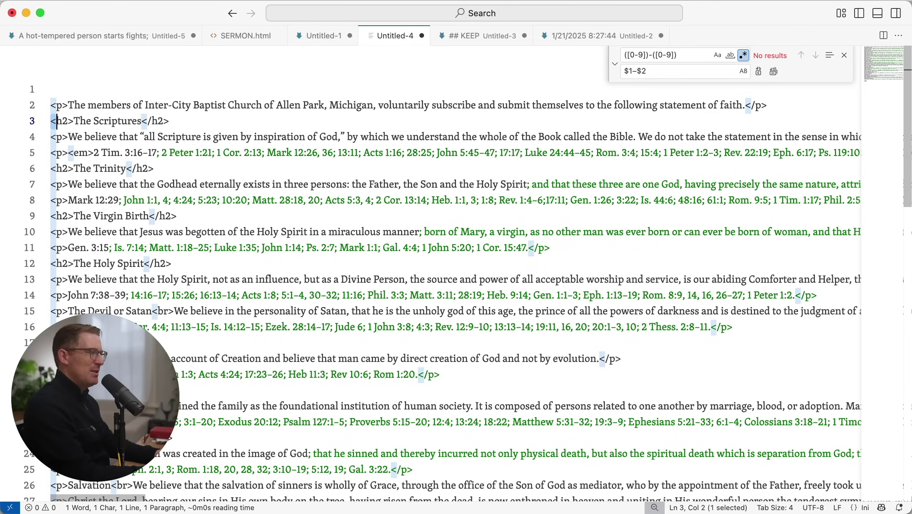
text(##)
key(End)
key(BackSpace)
key(BackSpace)
key(BackSpace)
key(BackSpace)
key(BackSpace)
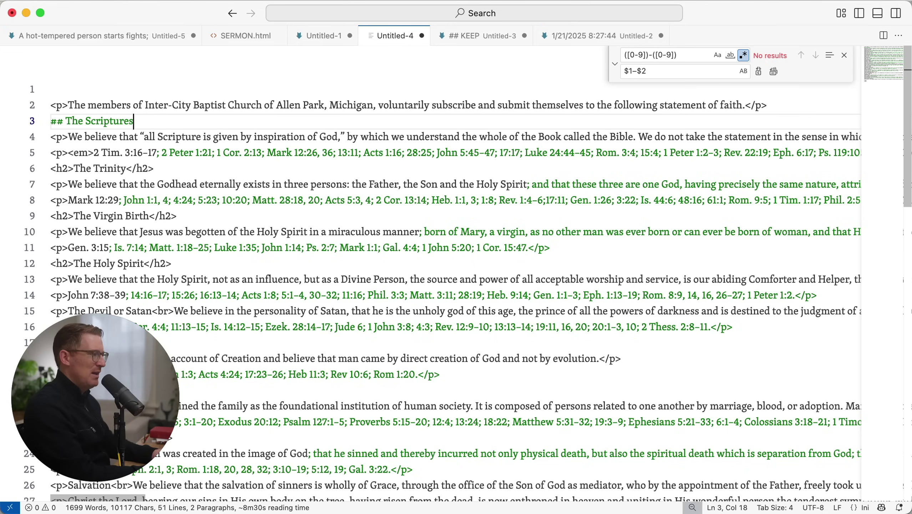
key(ctrl+z)
key(ctrl+z)
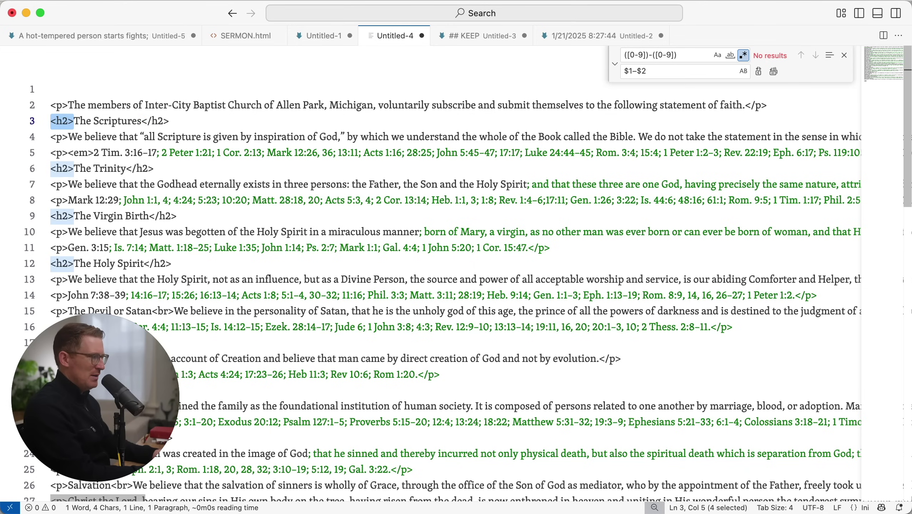
key(super+z)
key(super+shift+z)
key(super+z)
key(super+shift+z)
key(Right)
key(End)
key(Left)
key(Left)
key(Left)
key(Left)
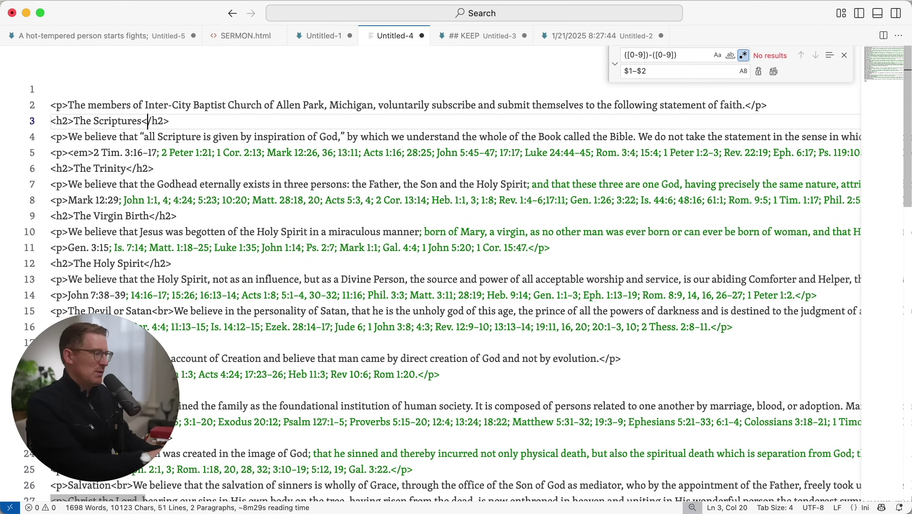
Search files in Raycast for the résumé .pages document, open it in Pages, and dismiss What's New
key(alt+space)
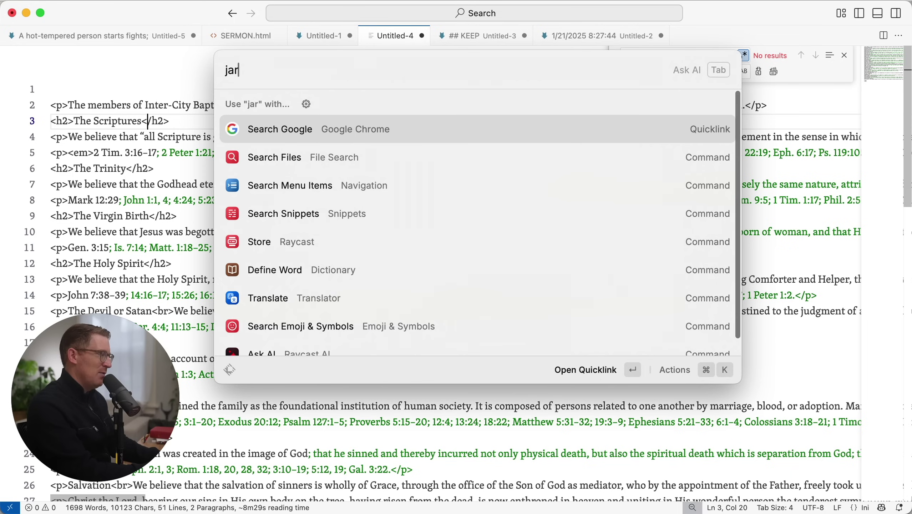
key(super+a)
key(BackSpace)
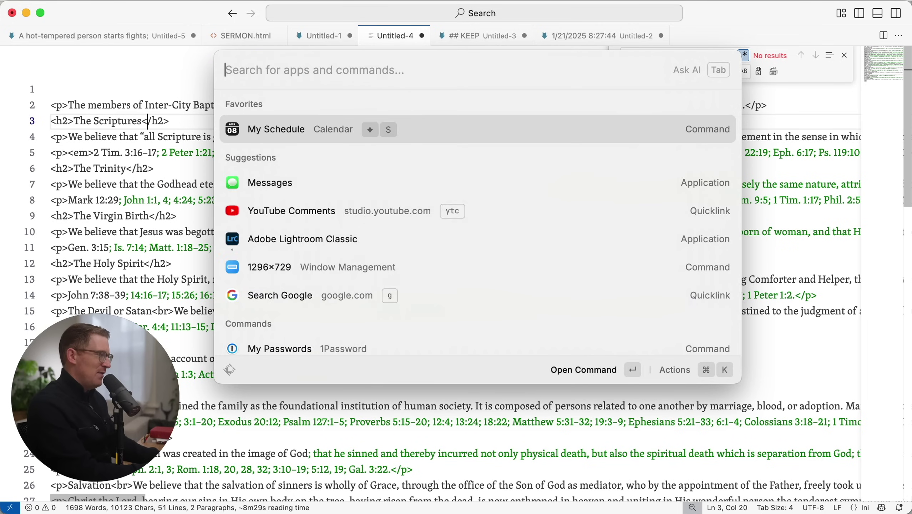
key(super+shift+f)
text(hamman )
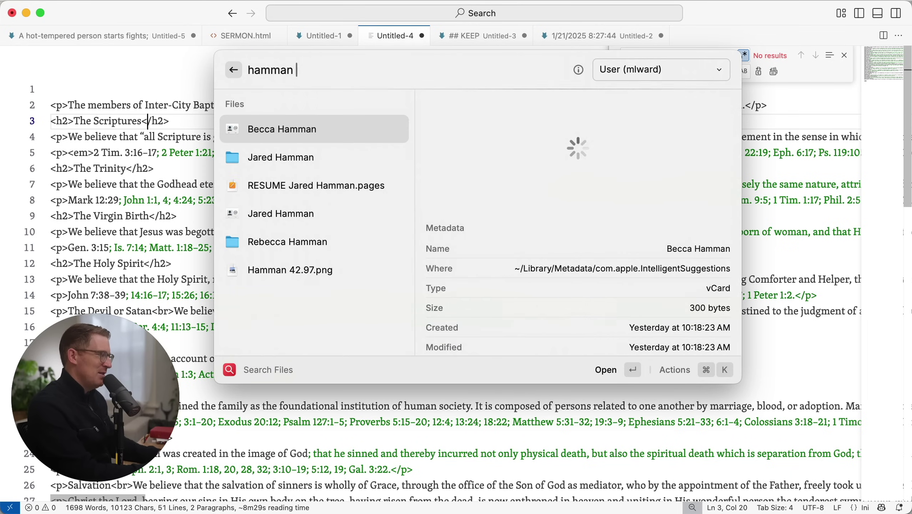
text(resume)
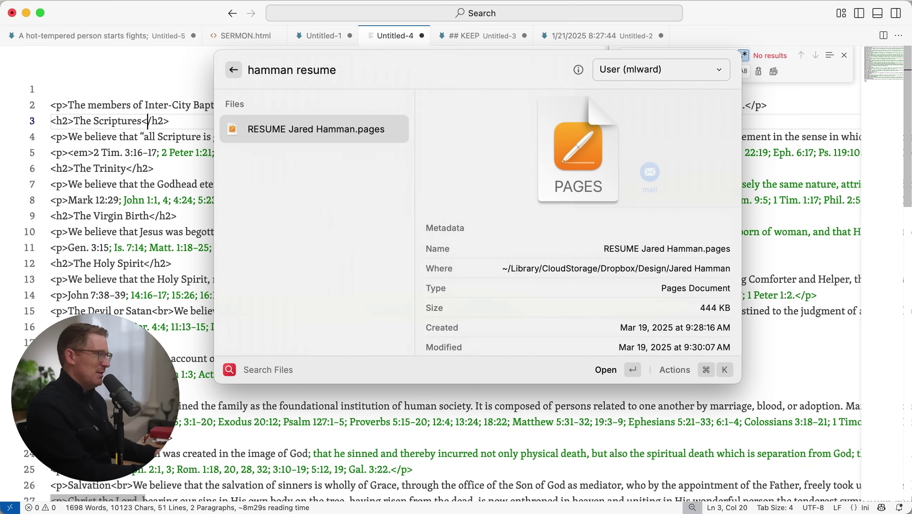
key(Return)
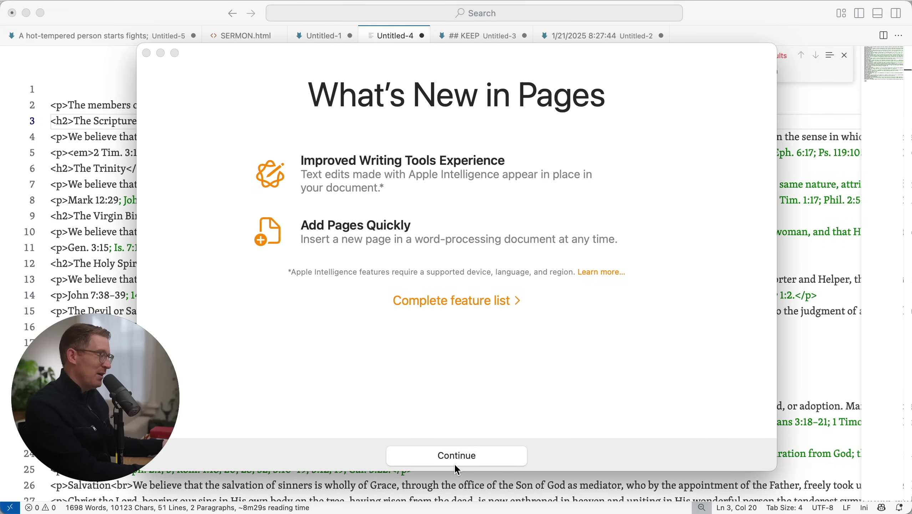
click(453, 457)
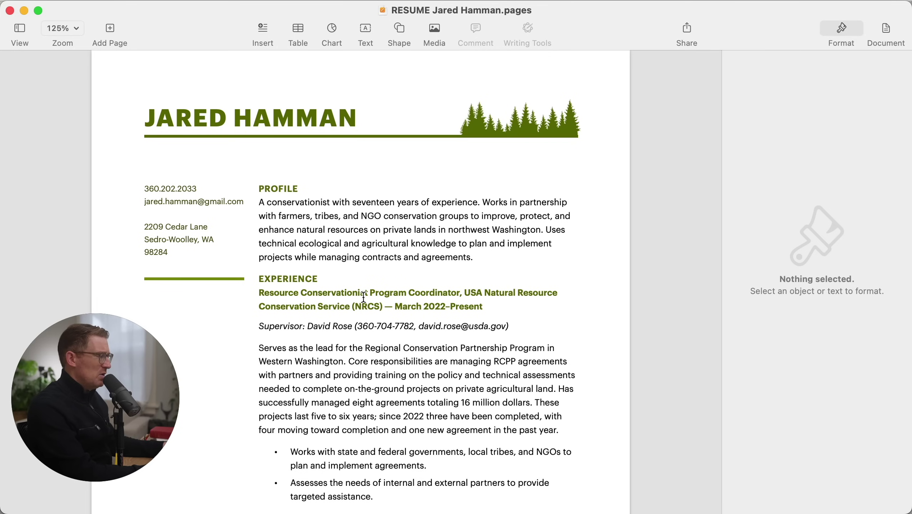
Inspect the PROFILE and EXPERIENCE heading styles and the job title subheading in the Format sidebar
double_click(290, 188)
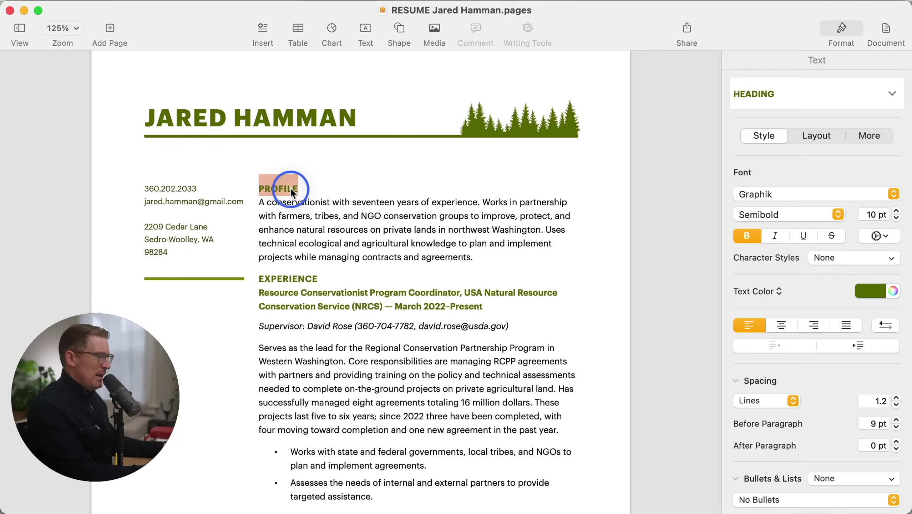
double_click(289, 277)
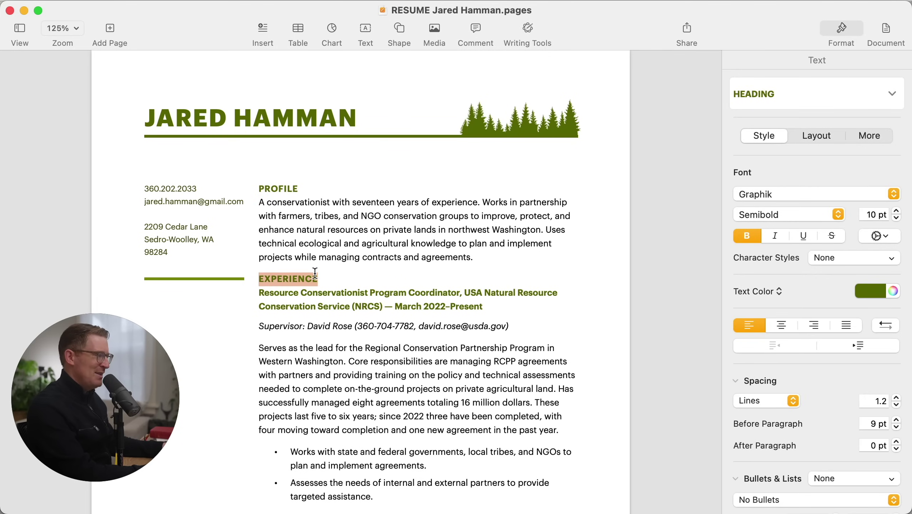
double_click(278, 187)
double_click(293, 279)
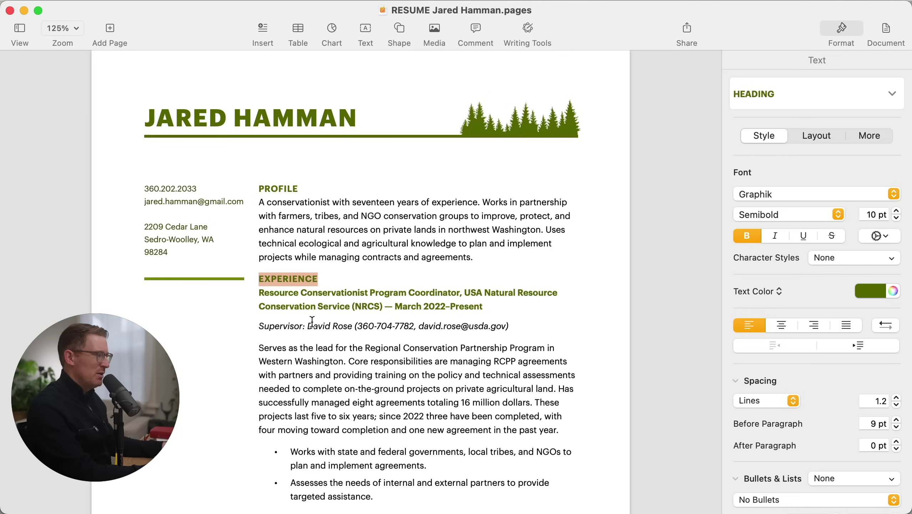
scroll(293, 277, down, 4)
drag(498, 238, 248, 224)
Check the Promoted paragraph's body text style, then switch to the -1296-.json file in VS Code
scroll(346, 311, down, 1)
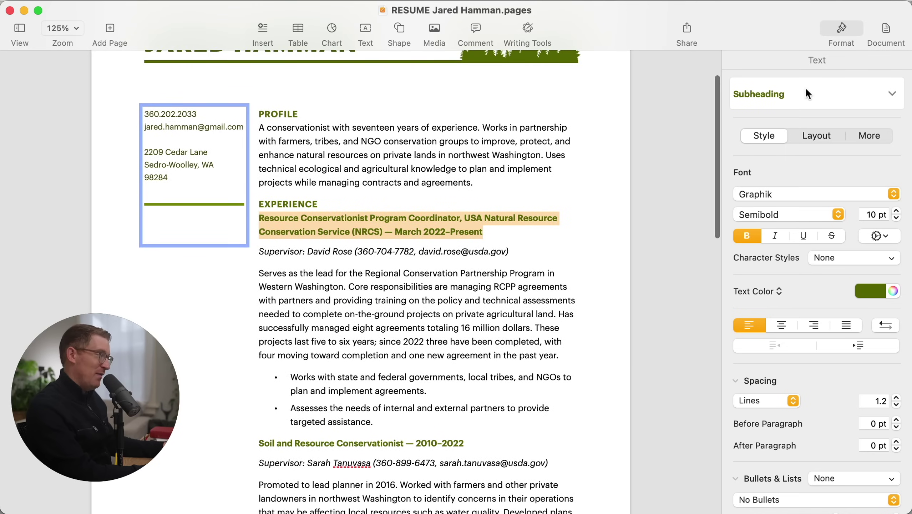
scroll(359, 357, down, 10)
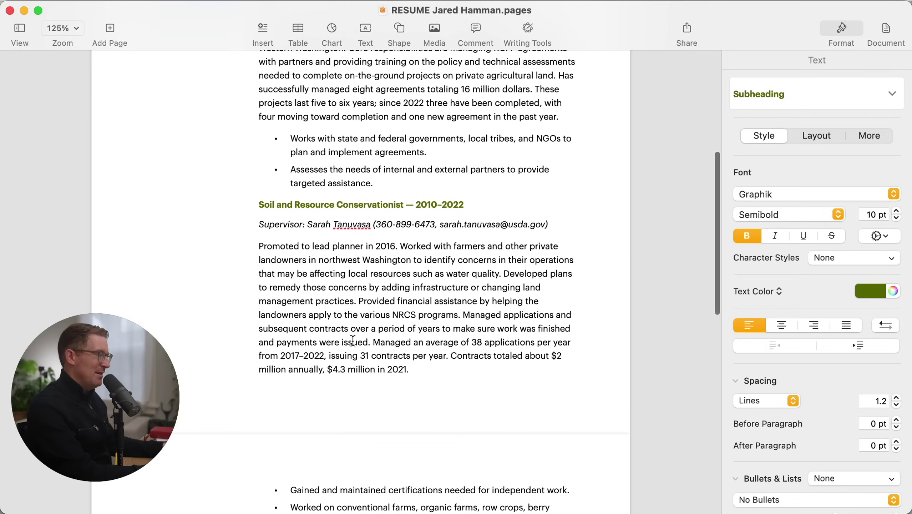
click(353, 314)
scroll(369, 350, down, 9)
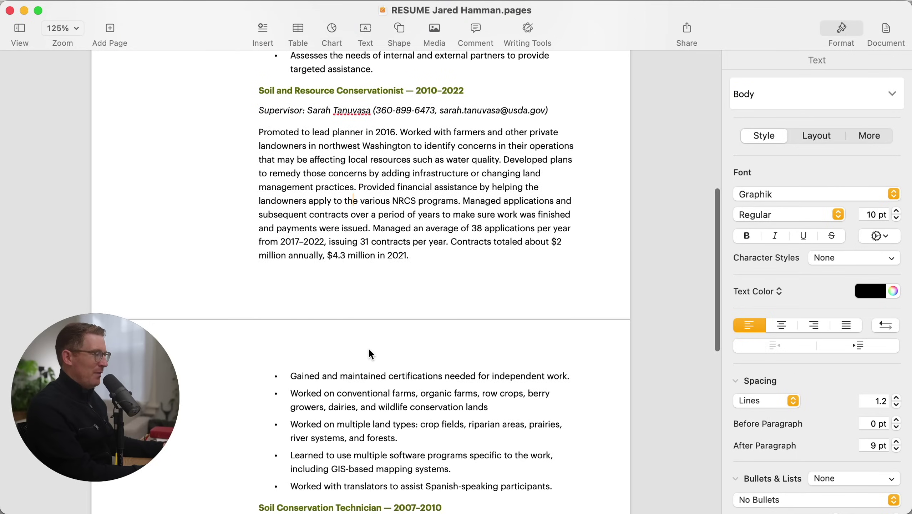
scroll(351, 403, down, 15)
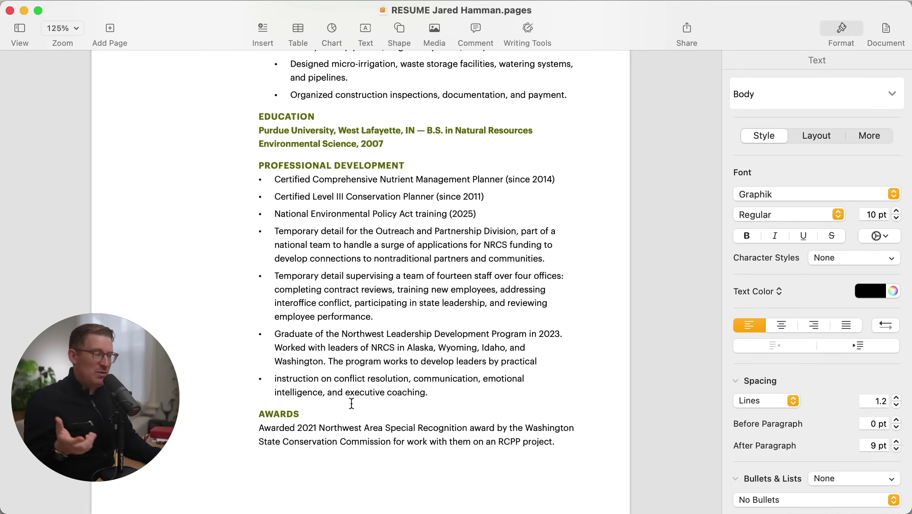
key(super+Tab)
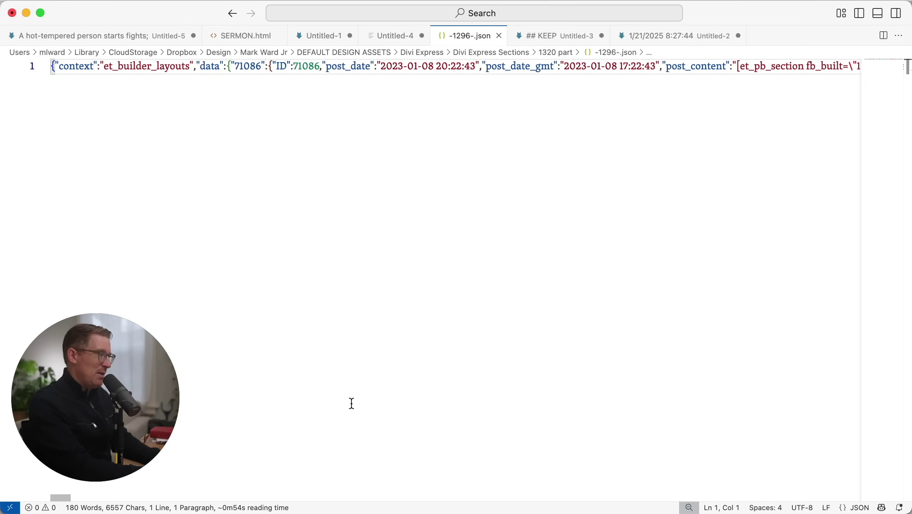